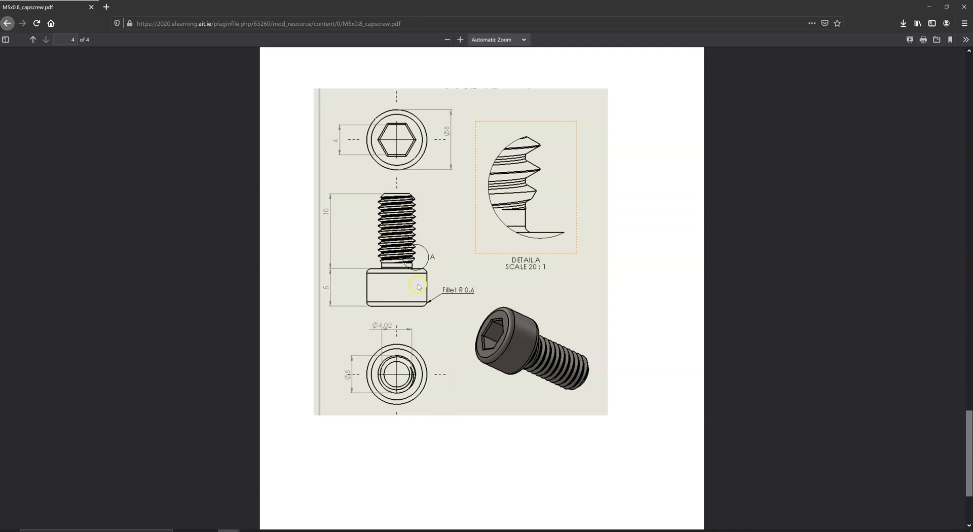
# Switch to the Capscrew parametric part in SOLIDWORKS and start a Revolved Boss/Base sketch on the Front Plane.
pyautogui.moveTo(362, 531)
pyautogui.click(402, 500)
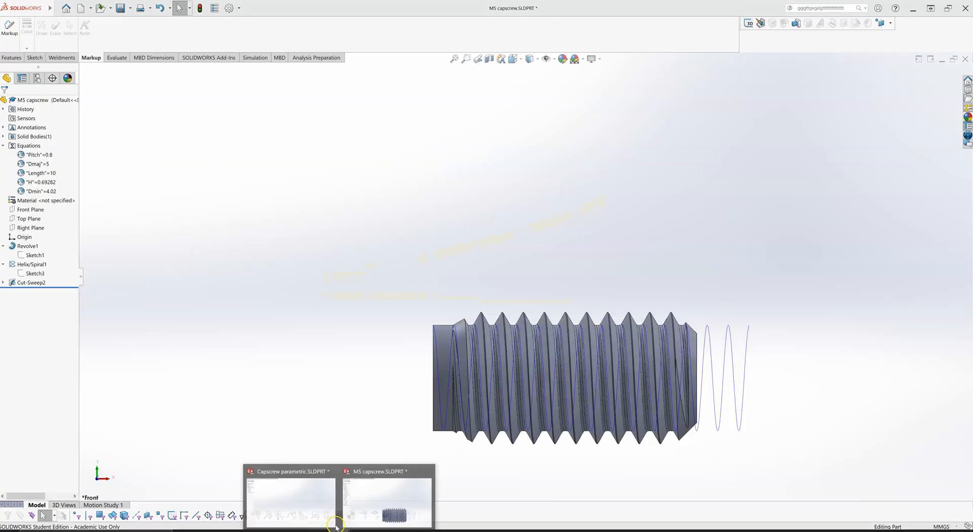
pyautogui.click(327, 490)
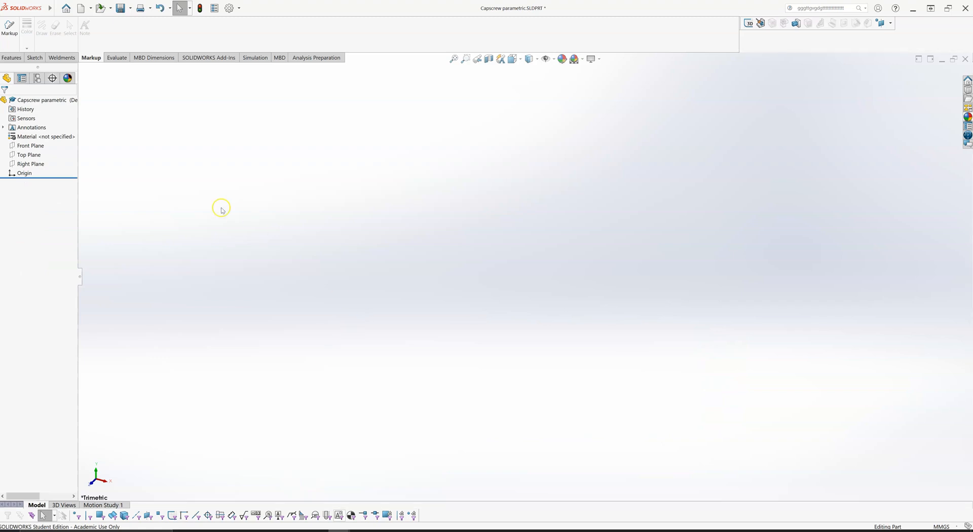
pyautogui.click(28, 146)
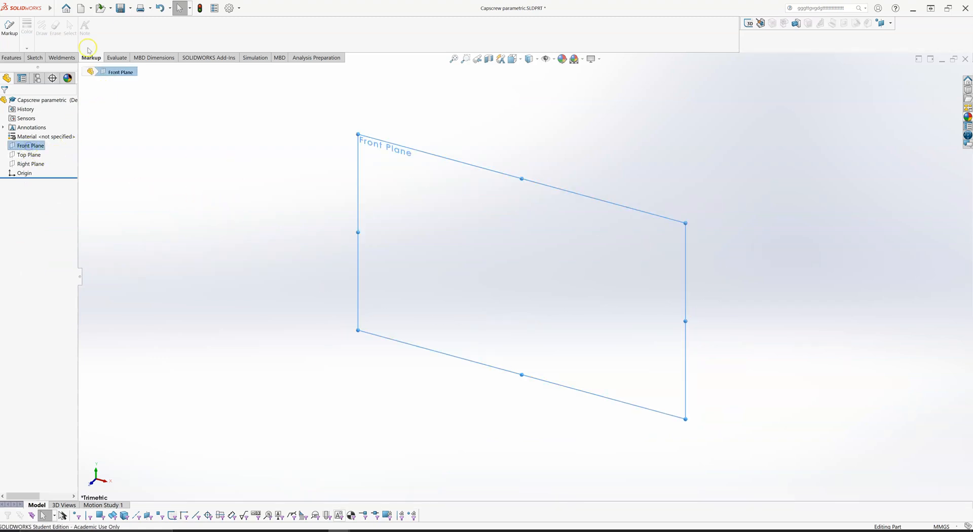
pyautogui.click(12, 57)
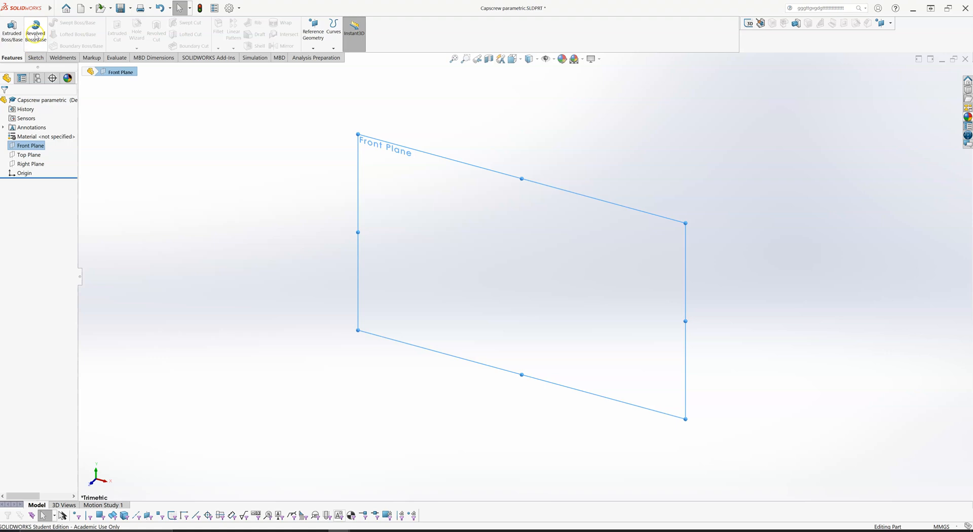
pyautogui.click(35, 35)
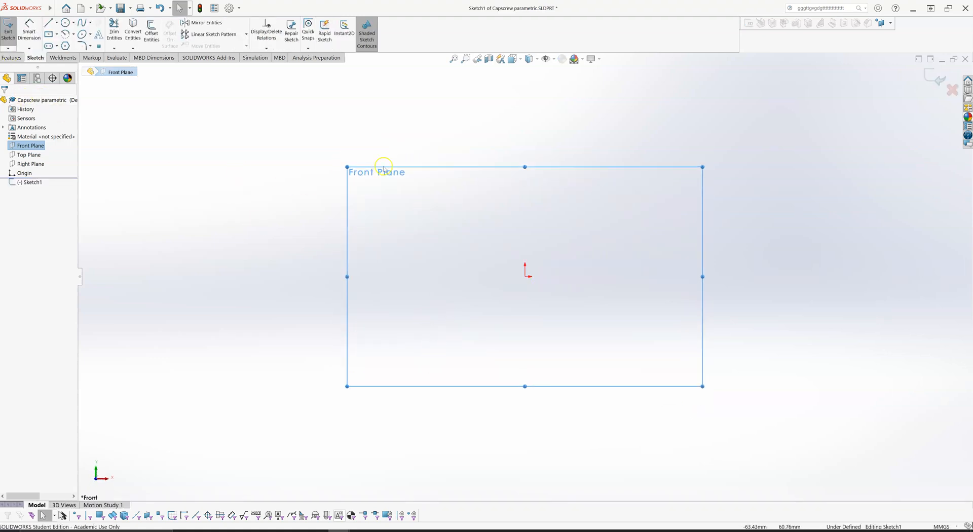
pyautogui.click(502, 138)
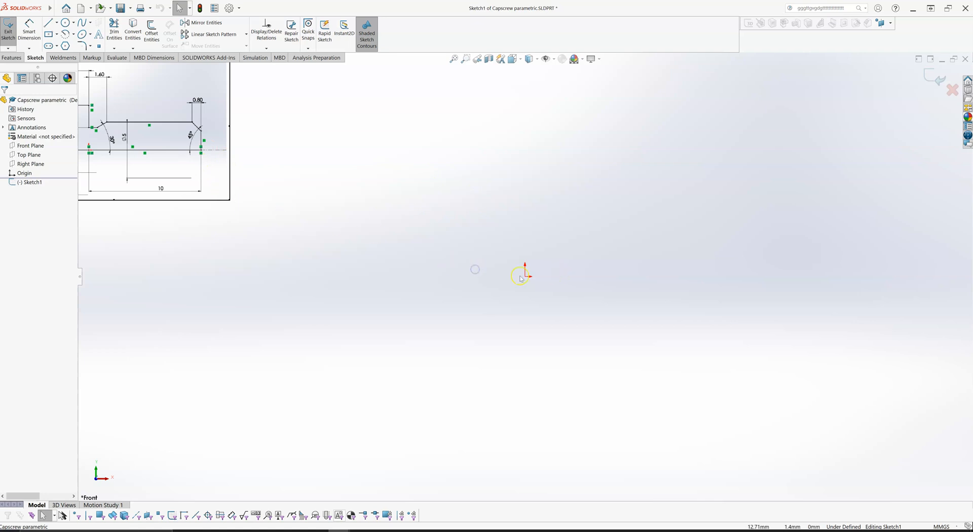
# Sketch a closed half-profile of the shank from the origin, about 101 mm long, with a 21 mm high neck, sloped run-out and chamfered end.
pyautogui.scroll(2, 254, 196)
pyautogui.scroll(-2, 253, 195)
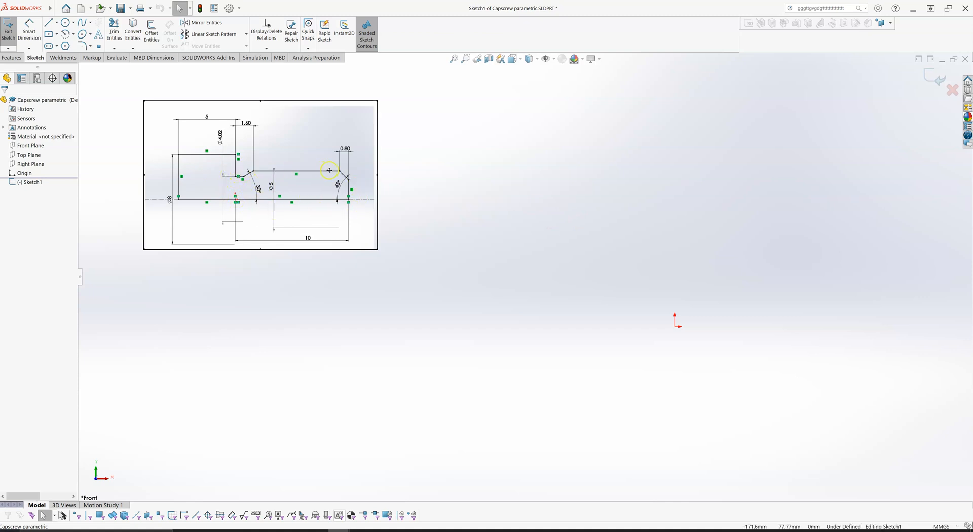
pyautogui.click(48, 22)
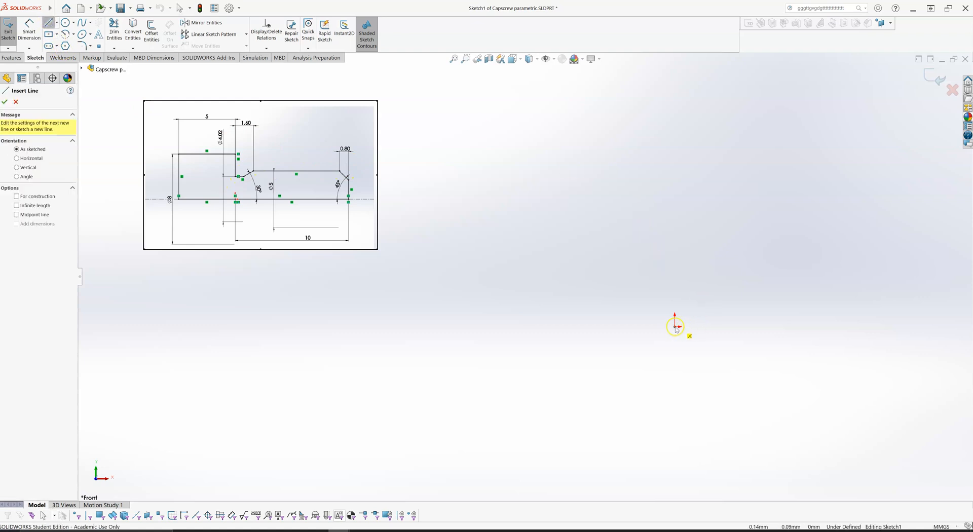
pyautogui.moveTo(675, 327); pyautogui.dragTo(677, 289)
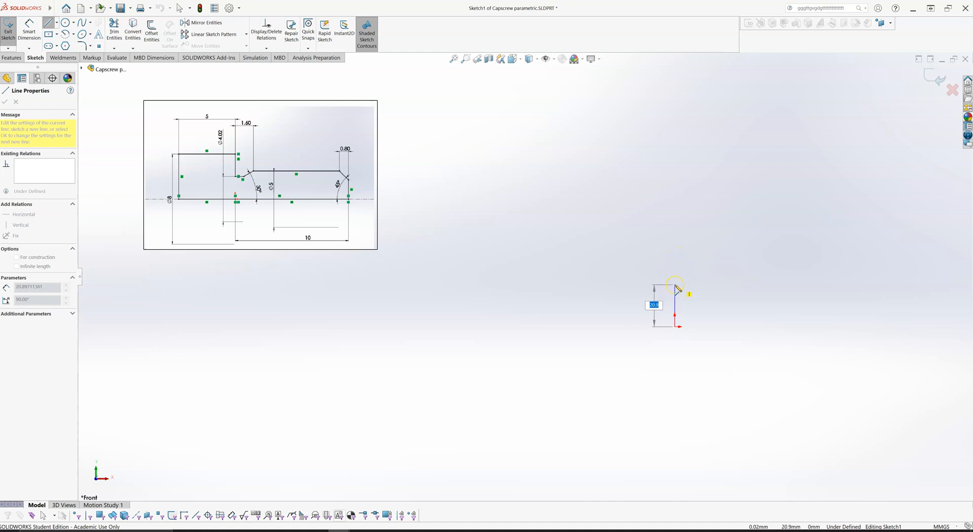
pyautogui.click(676, 285)
pyautogui.click(707, 285)
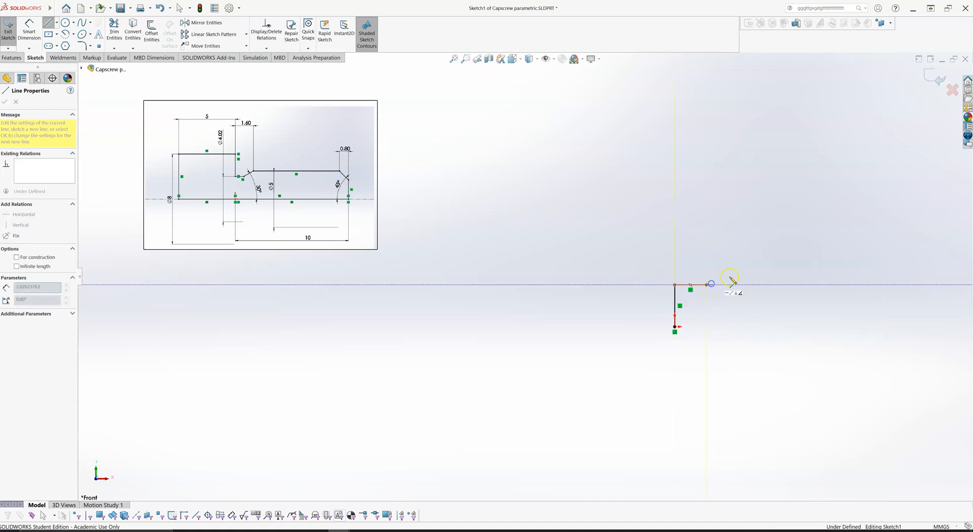
pyautogui.click(737, 268)
pyautogui.doubleClick(855, 268)
pyautogui.click(878, 291)
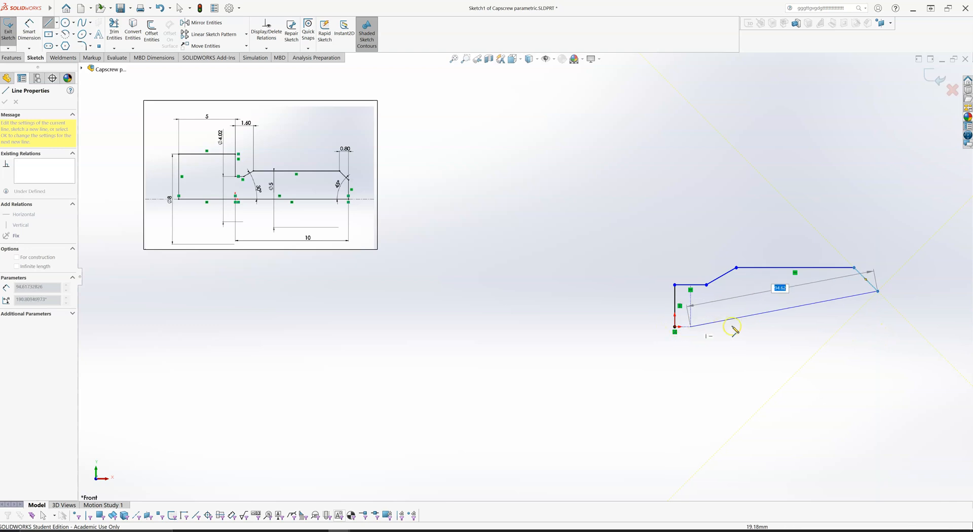
pyautogui.click(878, 327)
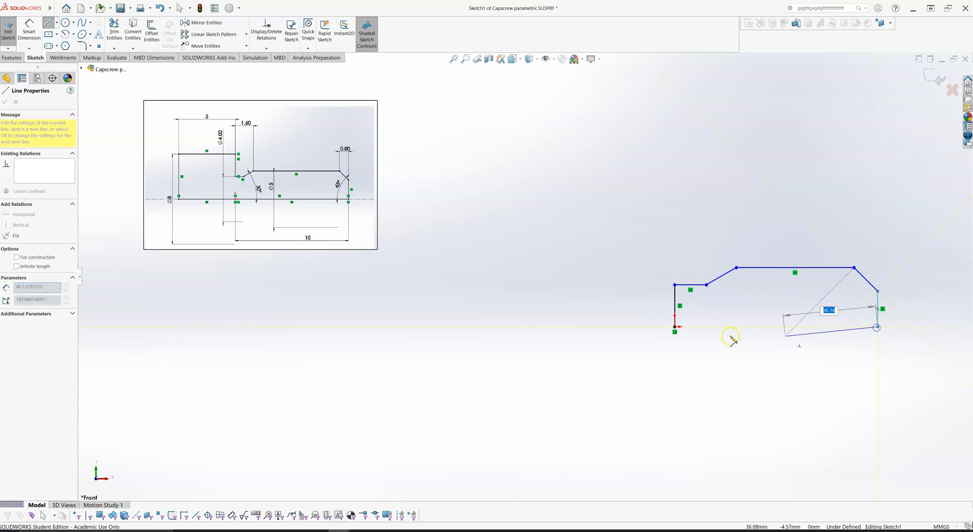
pyautogui.click(675, 327)
# Draw a horizontal centerline about 143 mm long from the origin along the profile's base and past its far end.
pyautogui.scroll(-2, 785, 350)
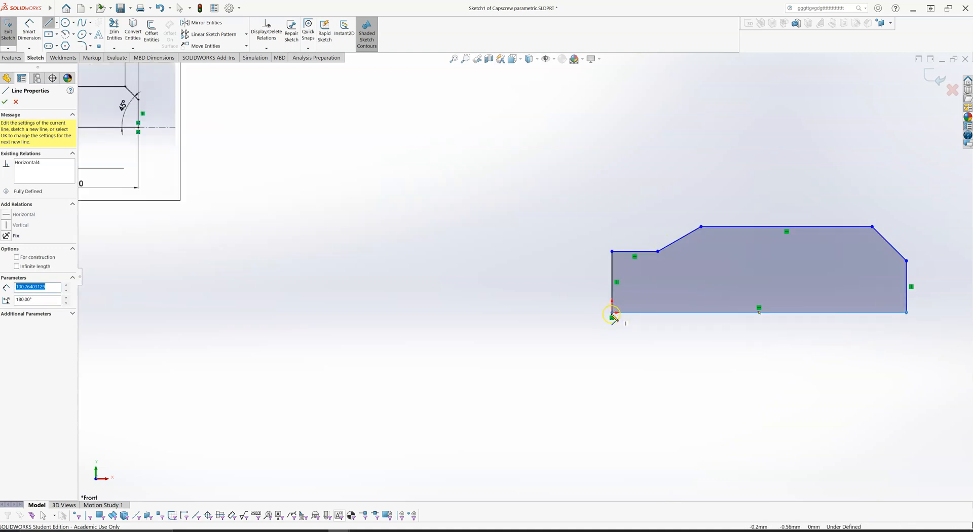
pyautogui.press('z')
pyautogui.press('z')
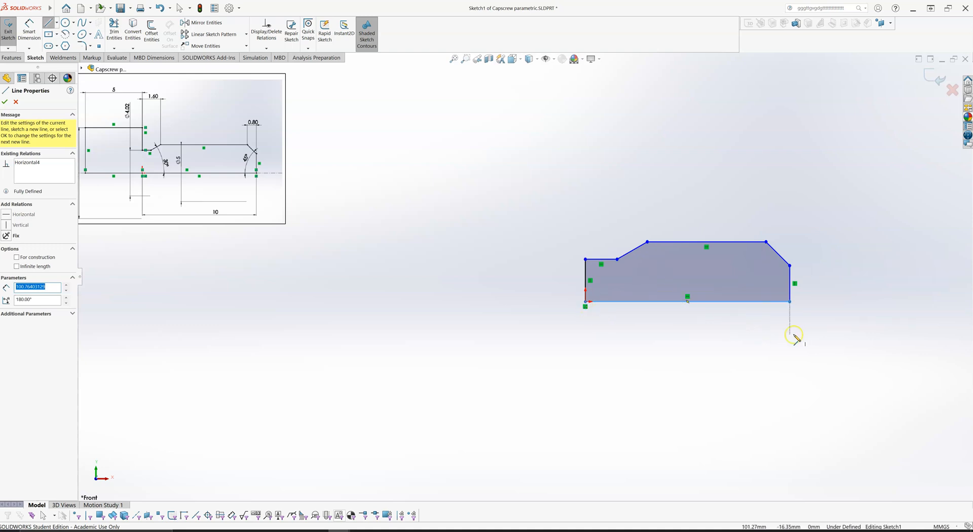
pyautogui.click(56, 22)
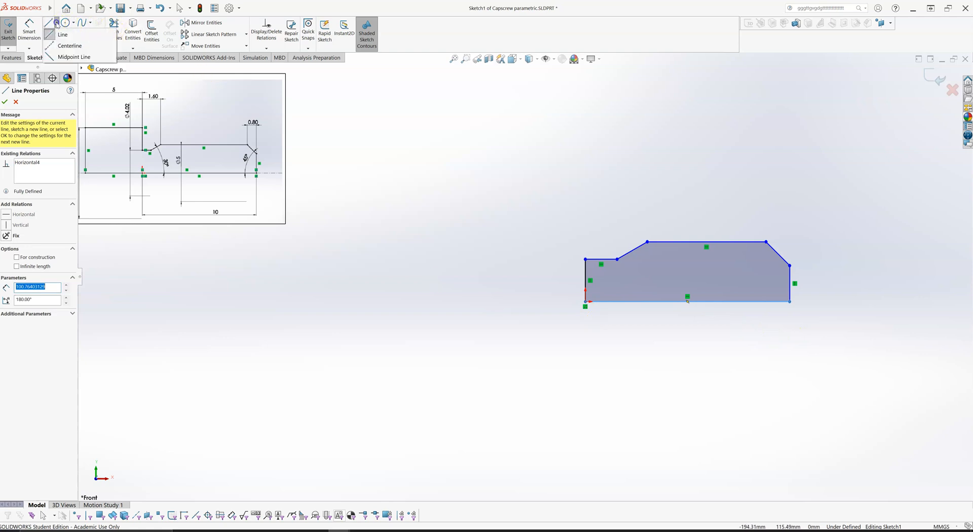
pyautogui.click(71, 44)
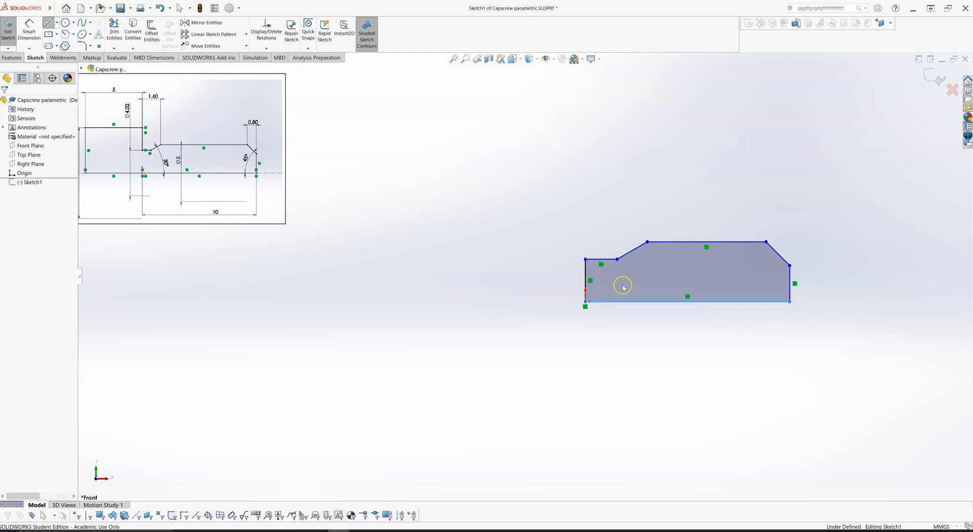
pyautogui.click(585, 302)
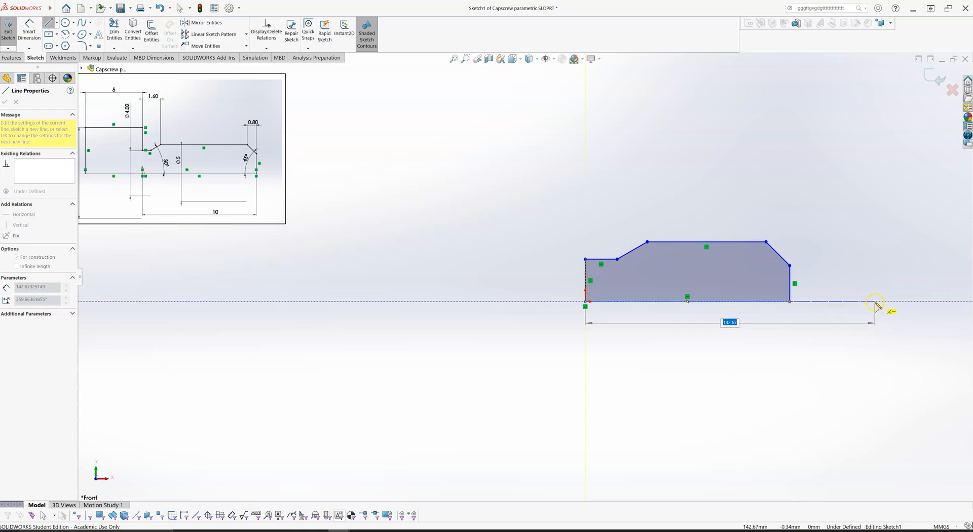
pyautogui.click(875, 302)
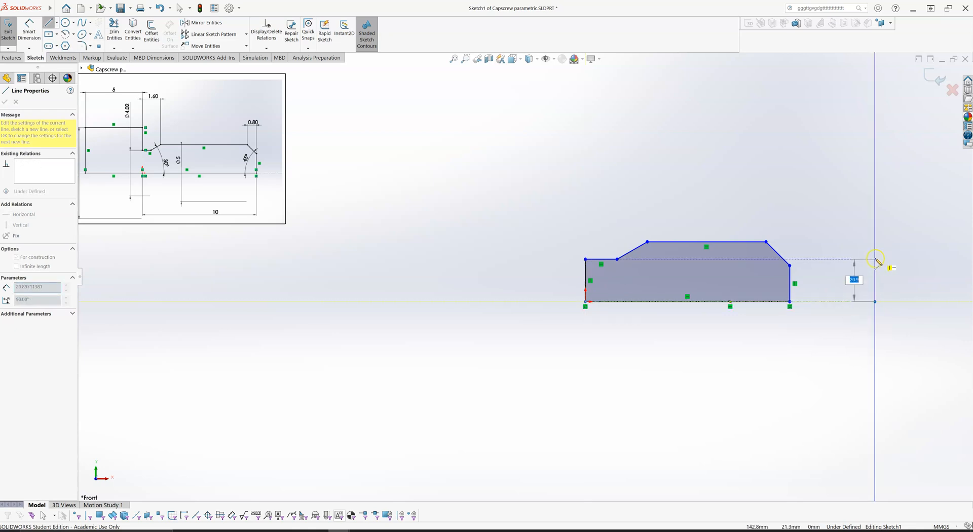
pyautogui.rightClick(881, 258)
pyautogui.click(895, 260)
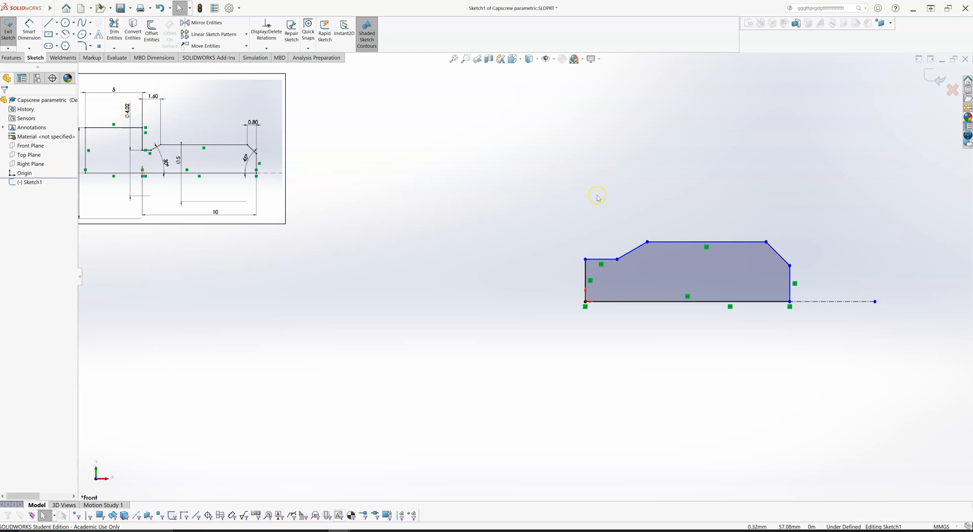
# Dimension the profile's base line to 10 mm.
pyautogui.moveTo(603, 174); pyautogui.dragTo(595, 131, button='right')
pyautogui.moveTo(597, 175); pyautogui.dragTo(600, 134, button='right')
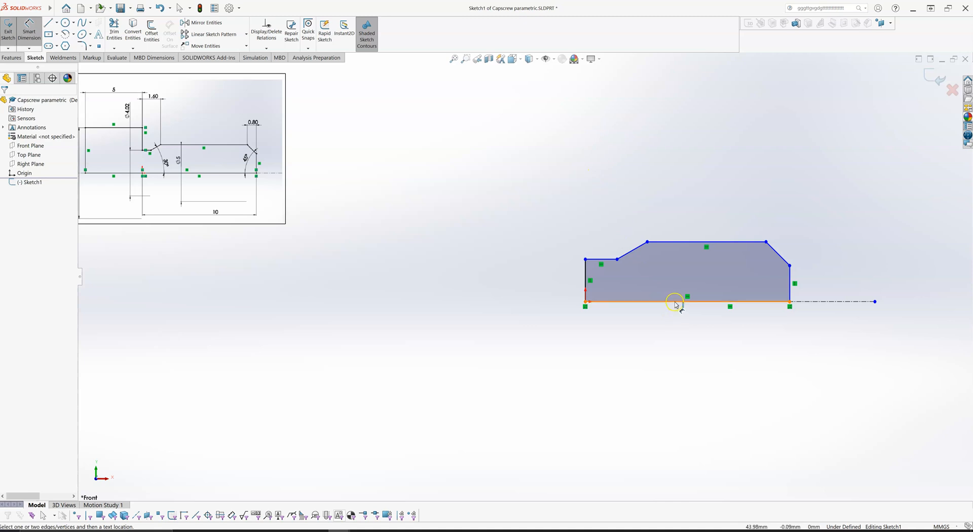
pyautogui.click(676, 303)
pyautogui.click(686, 350)
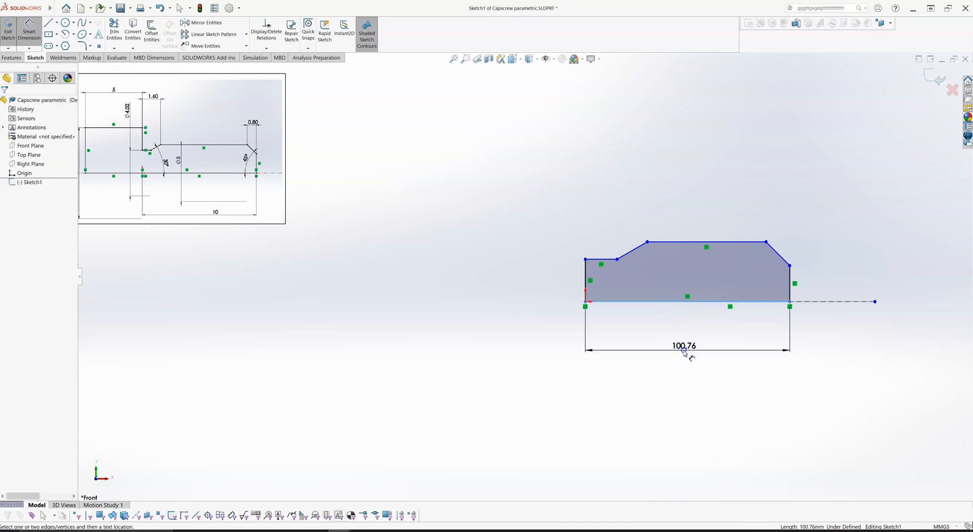
pyautogui.write('10')
pyautogui.press('Return')
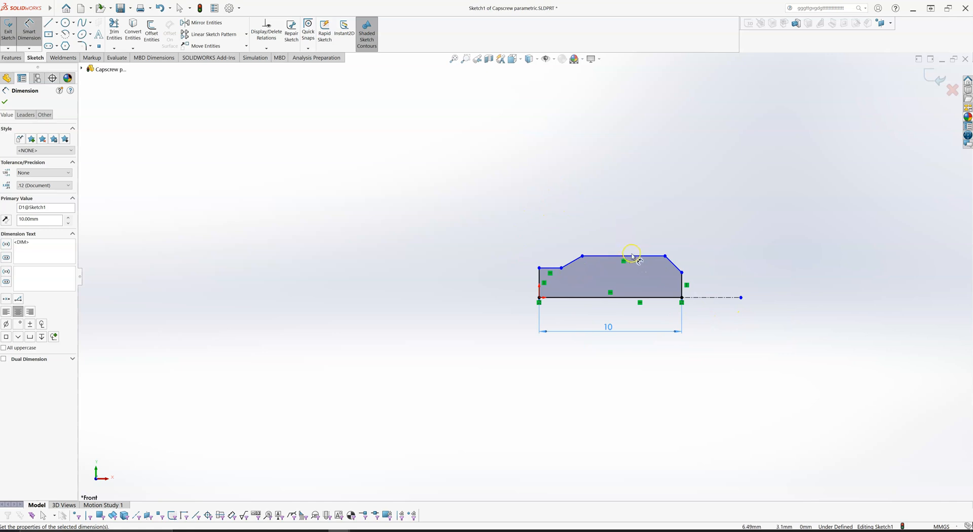
pyautogui.click(634, 256)
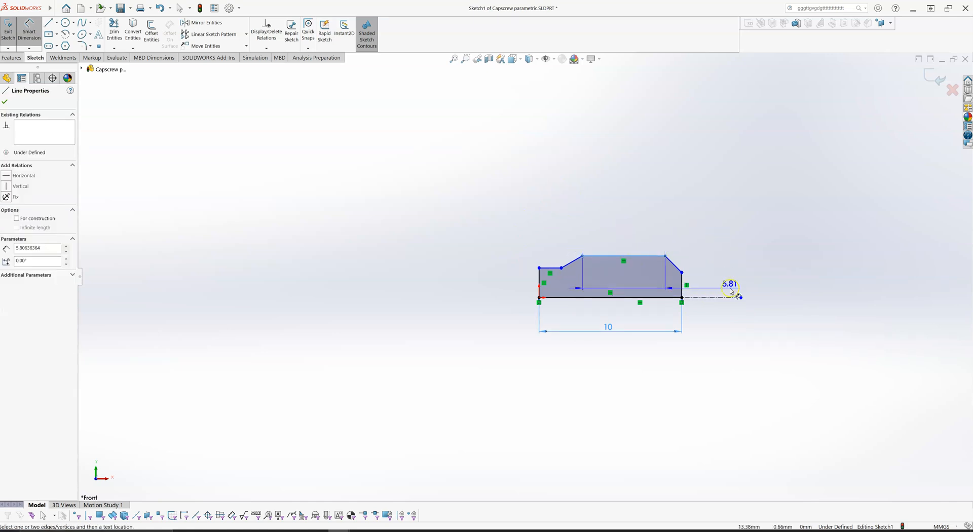
pyautogui.click(720, 296)
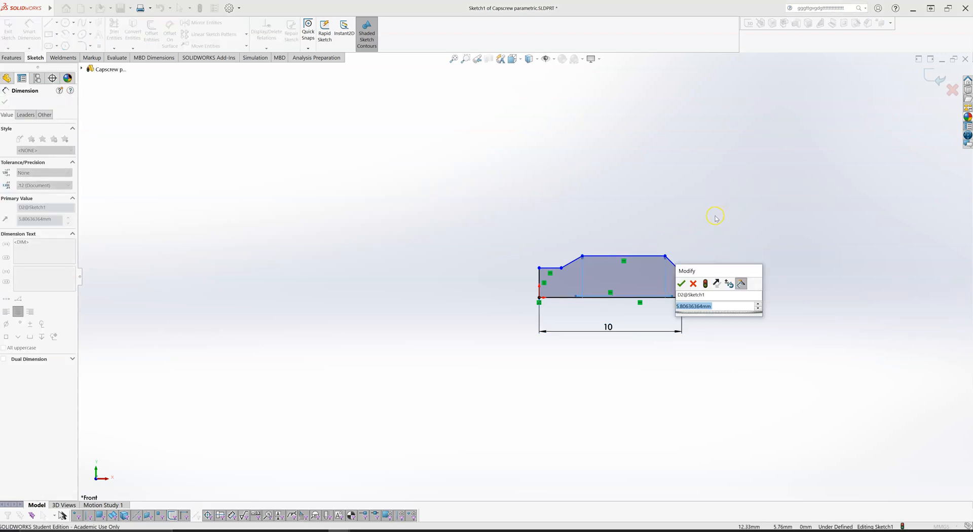
pyautogui.press('Return')
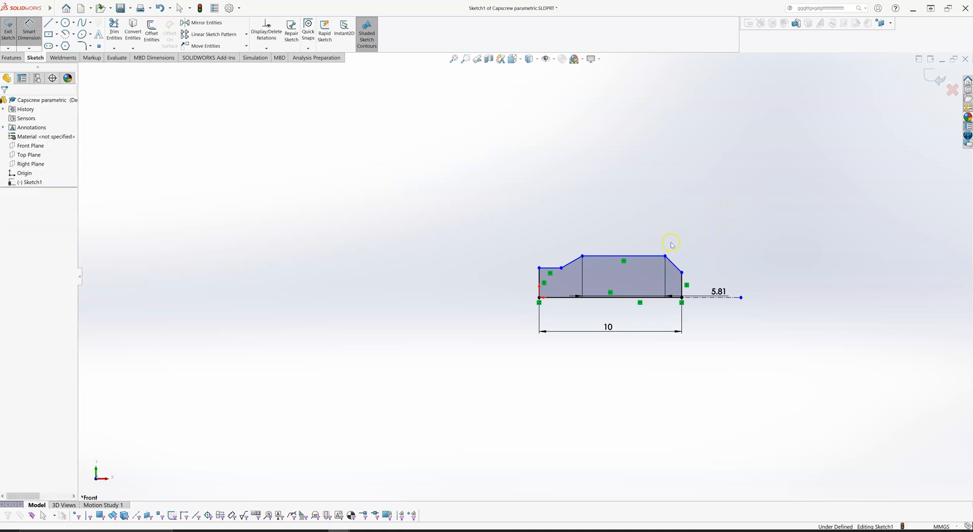
pyautogui.press('Escape')
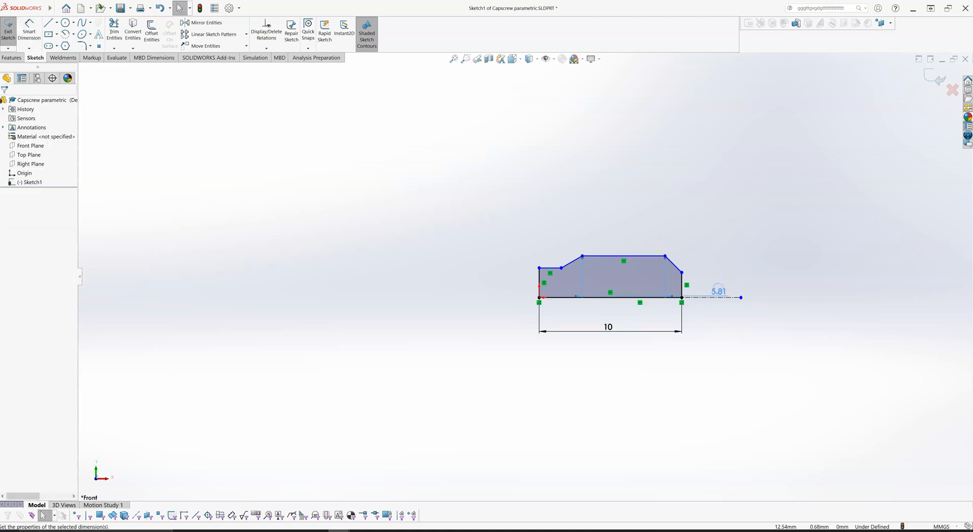
pyautogui.press('Delete')
# Add a diameter dimension of 5 mm between the profile's upper line and the centerline.
pyautogui.moveTo(725, 269); pyautogui.dragTo(725, 217, button='right')
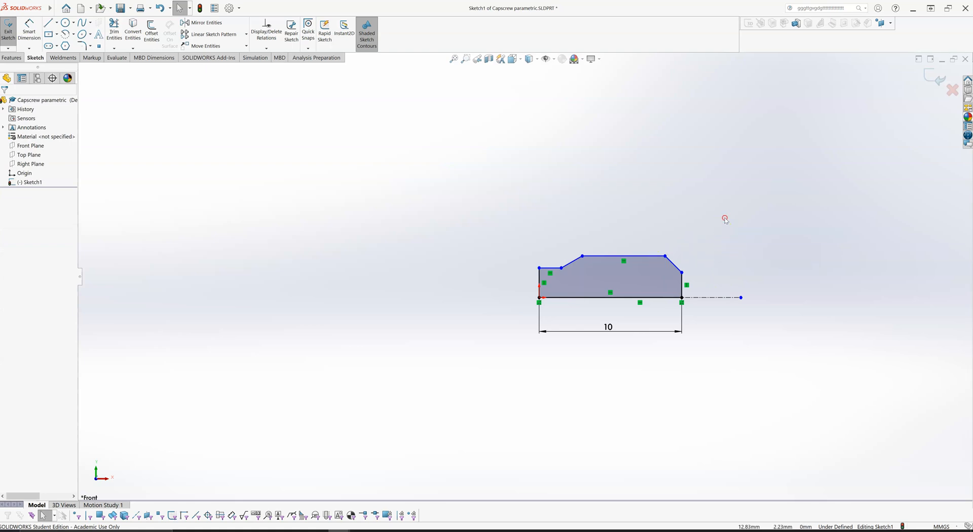
pyautogui.click(631, 256)
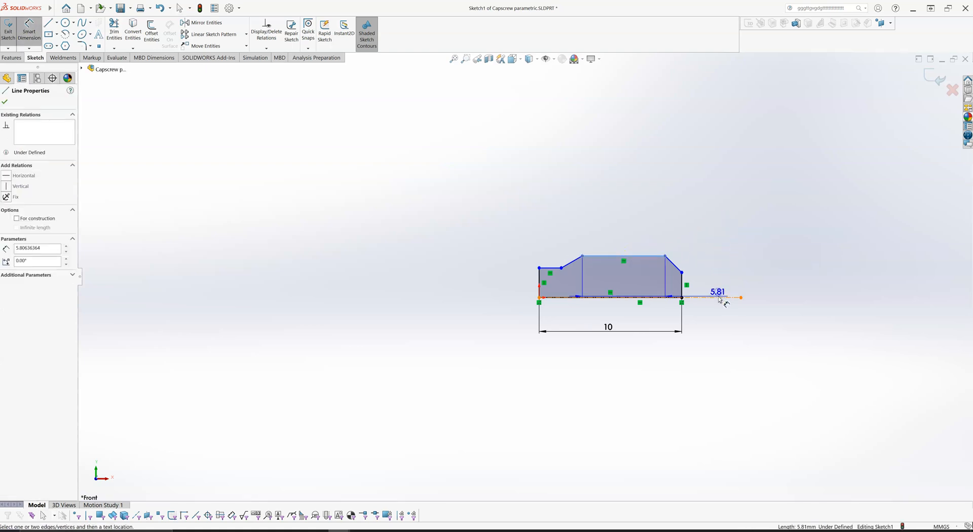
pyautogui.click(720, 299)
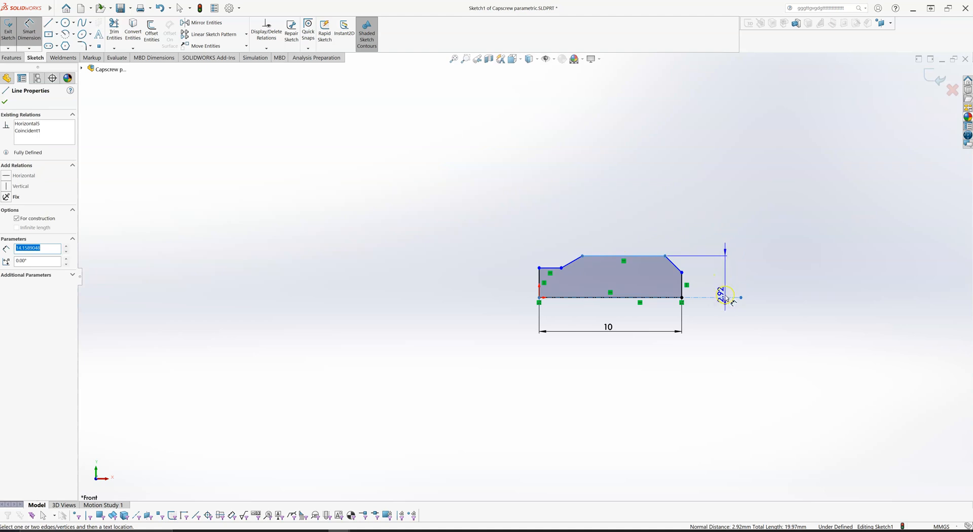
pyautogui.click(727, 320)
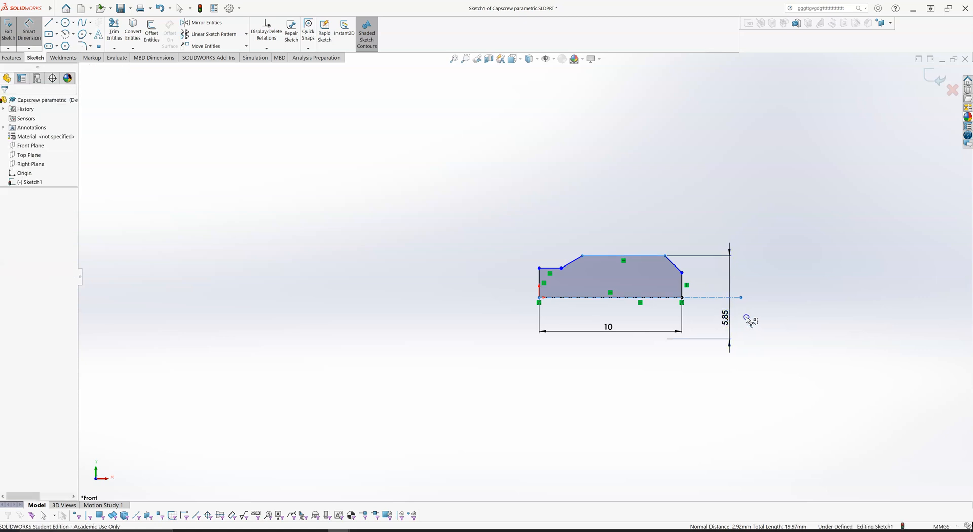
pyautogui.write('5')
pyautogui.press('Return')
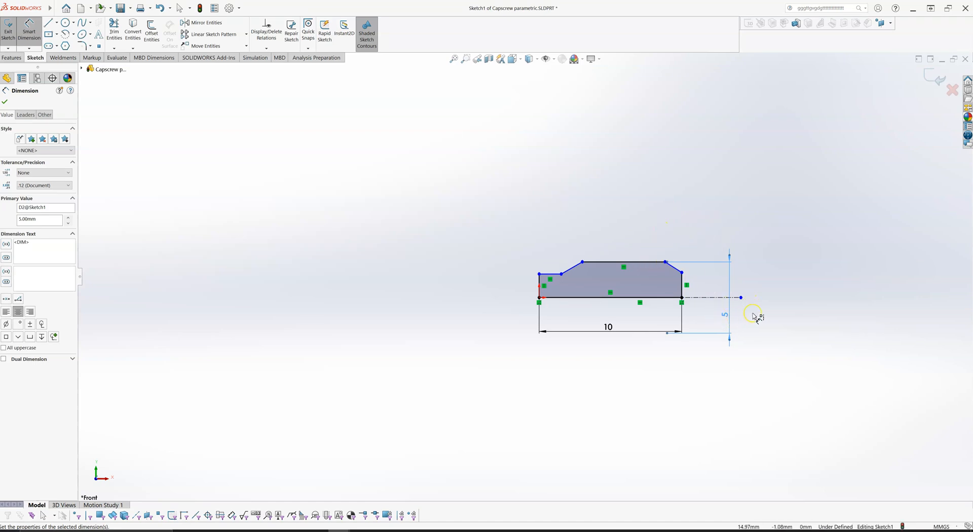
# Add a diameter dimension of 4.02 mm between the neck's upper line and the centerline.
pyautogui.scroll(-1, 751, 317)
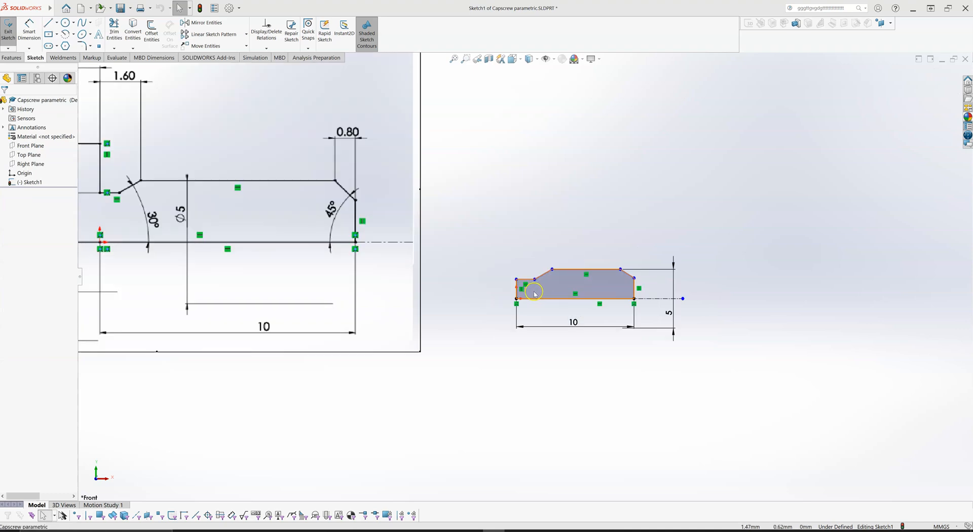
pyautogui.scroll(-1, 531, 290)
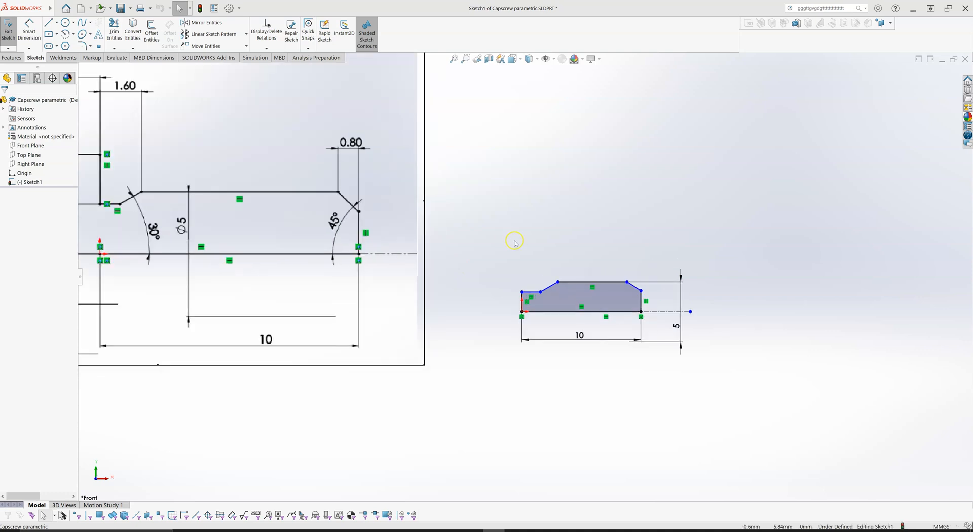
pyautogui.press('d')
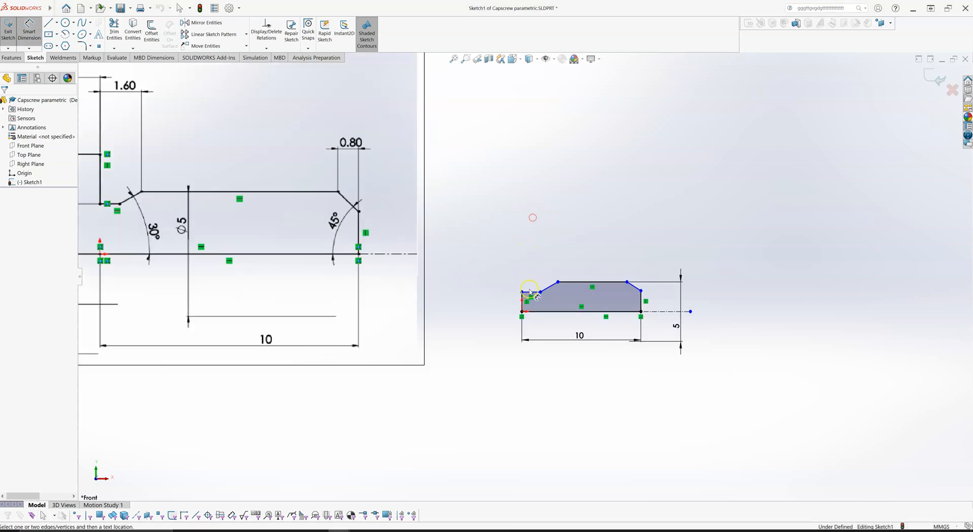
pyautogui.scroll(-4, 530, 292)
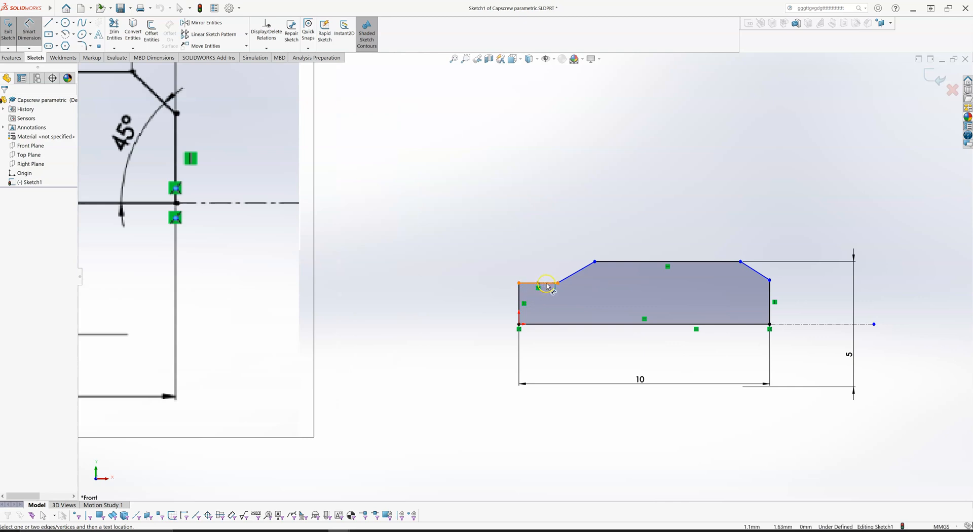
pyautogui.click(547, 287)
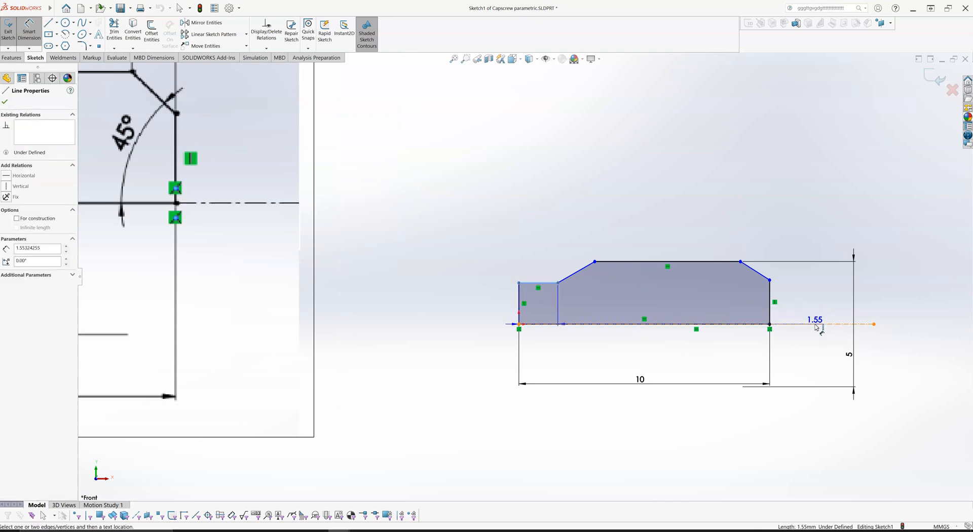
pyautogui.click(818, 324)
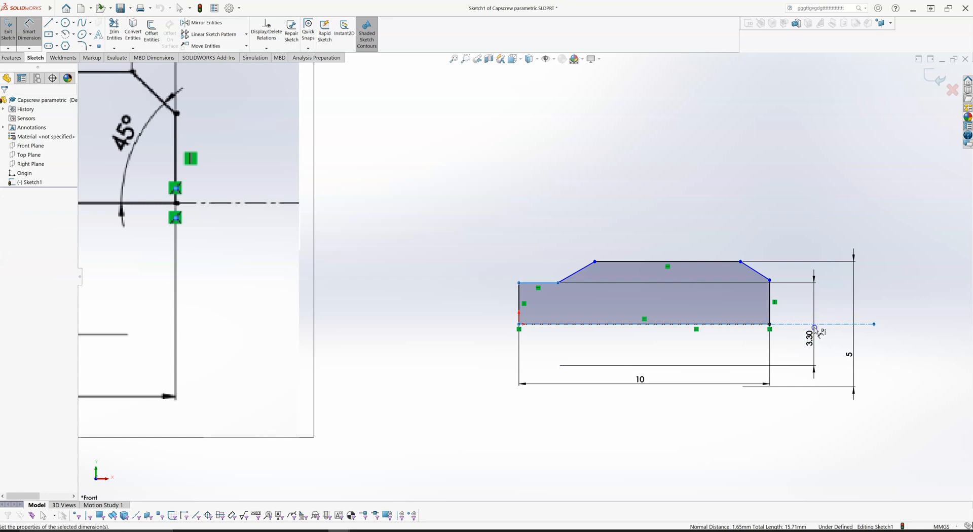
pyautogui.click(814, 343)
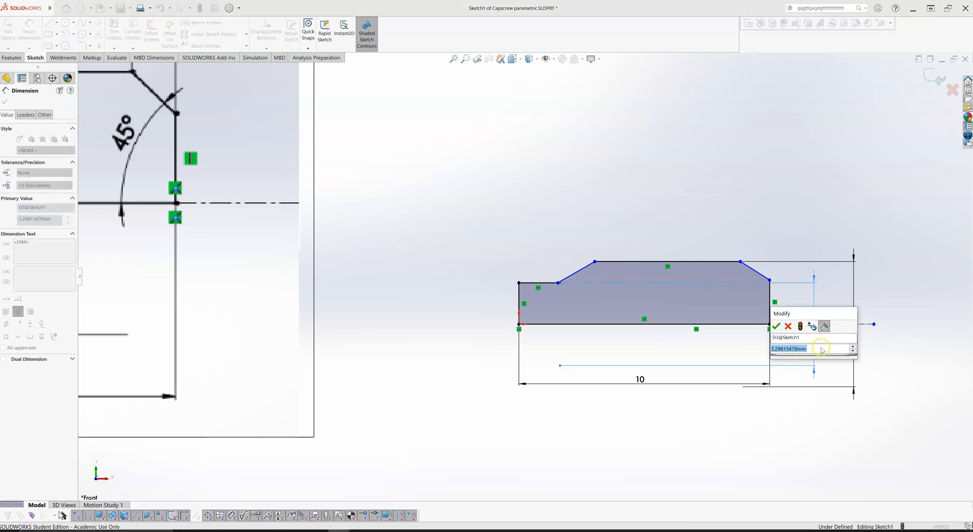
pyautogui.write('4.02')
pyautogui.press('Return')
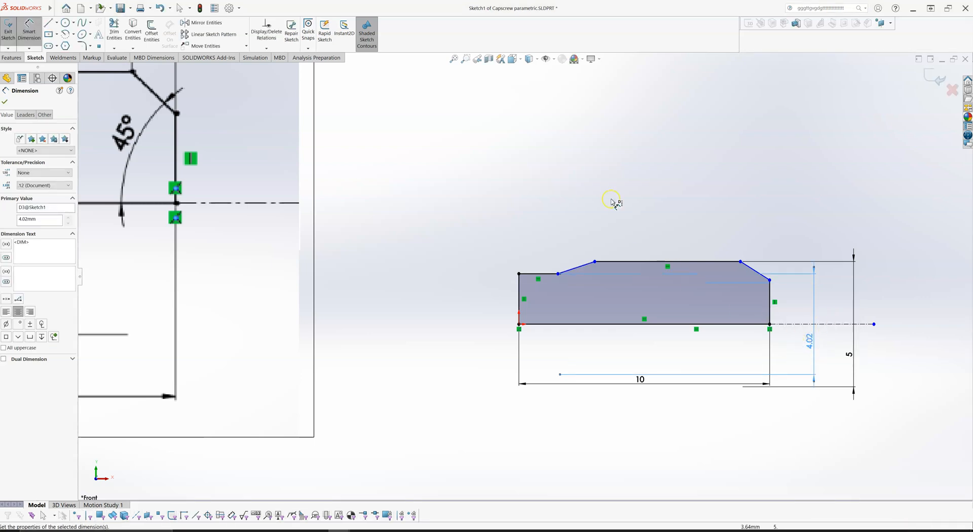
# Dimension the angle between the sloped run-out line and the profile's base line to 30°.
pyautogui.scroll(3, 578, 211)
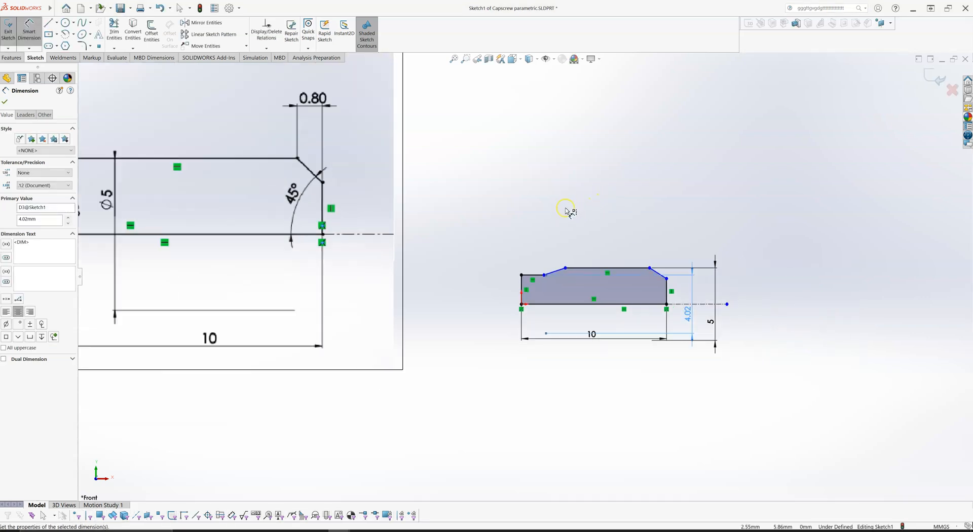
pyautogui.scroll(1, 557, 213)
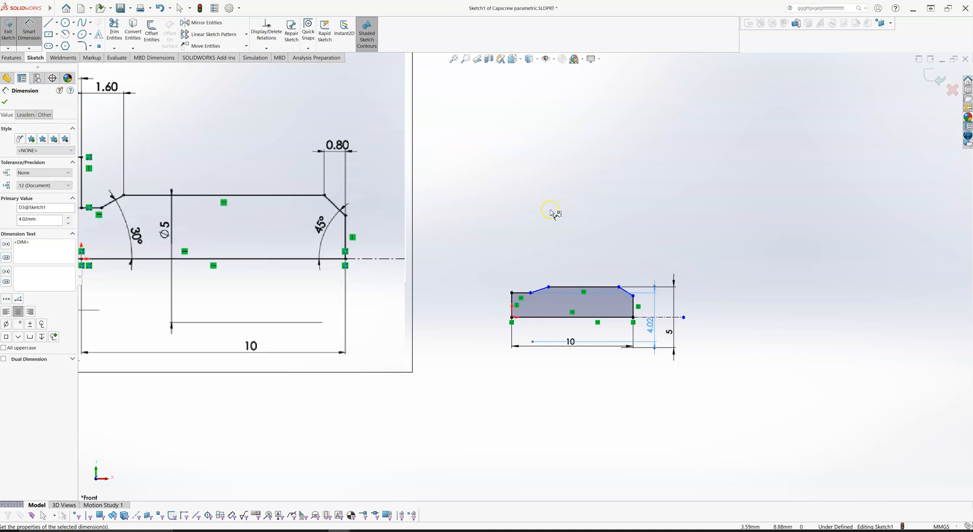
pyautogui.scroll(-1, 570, 221)
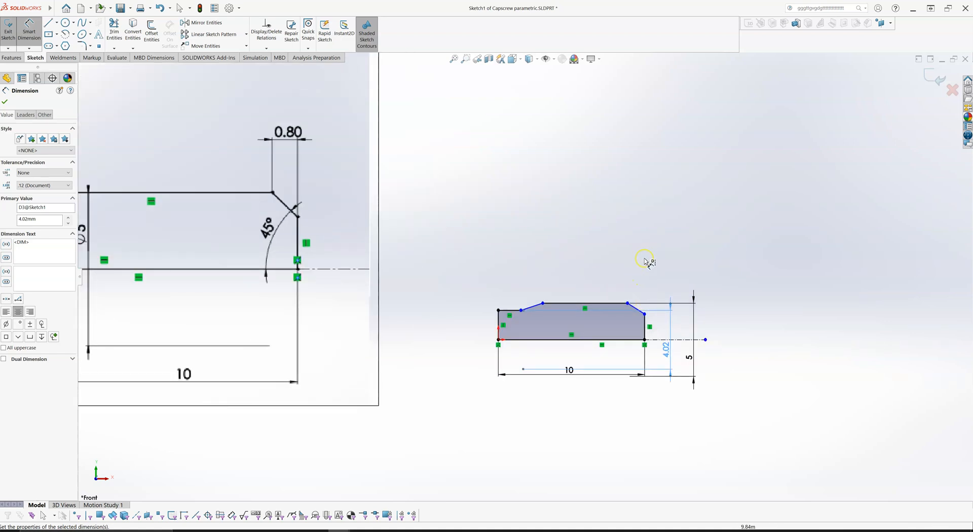
pyautogui.scroll(-2, 530, 306)
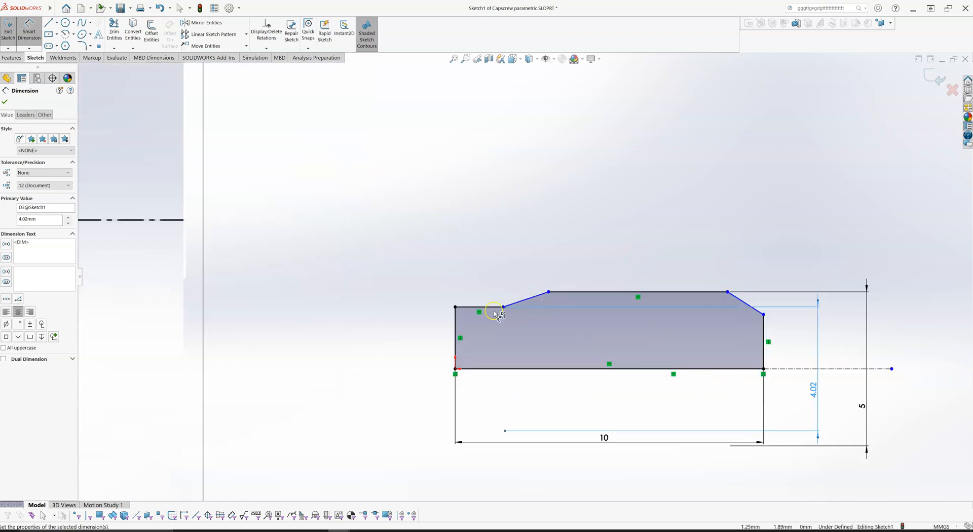
pyautogui.click(526, 300)
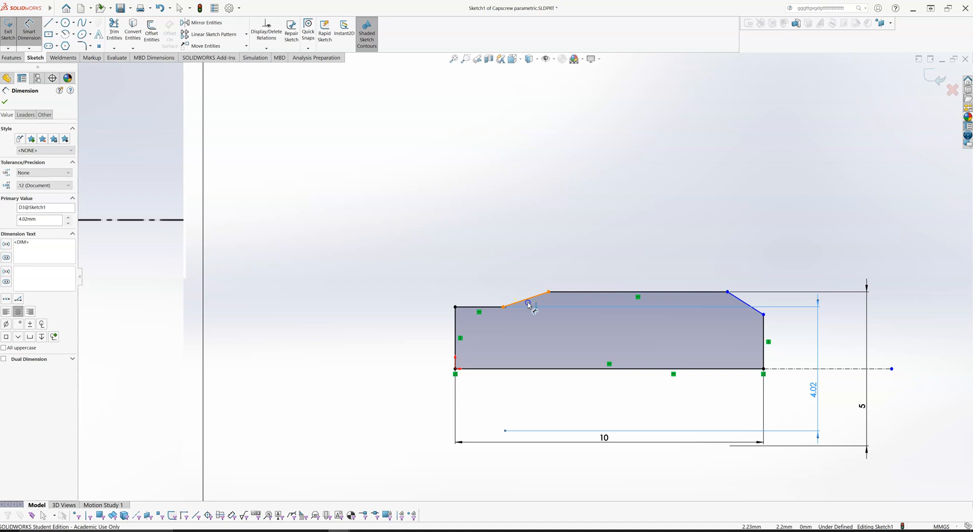
pyautogui.click(549, 369)
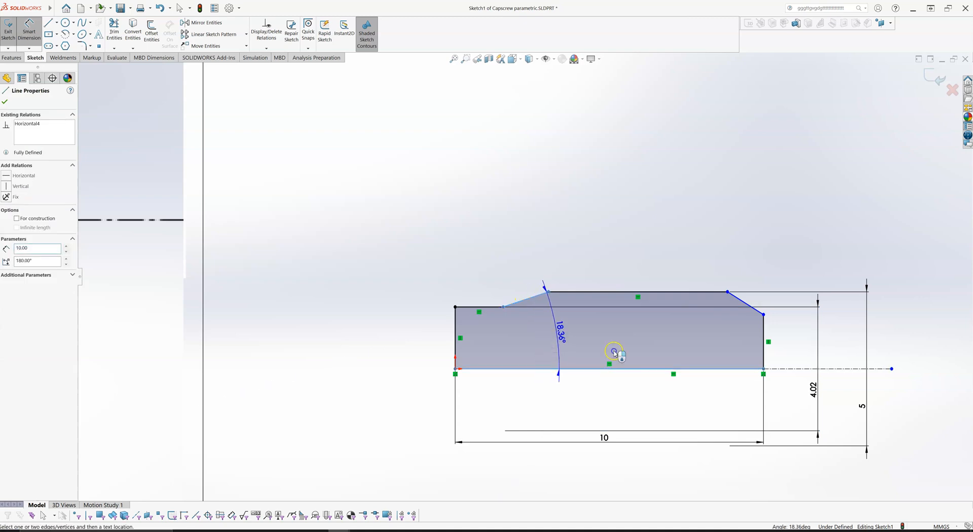
pyautogui.click(597, 345)
pyautogui.write('30')
pyautogui.press('Return')
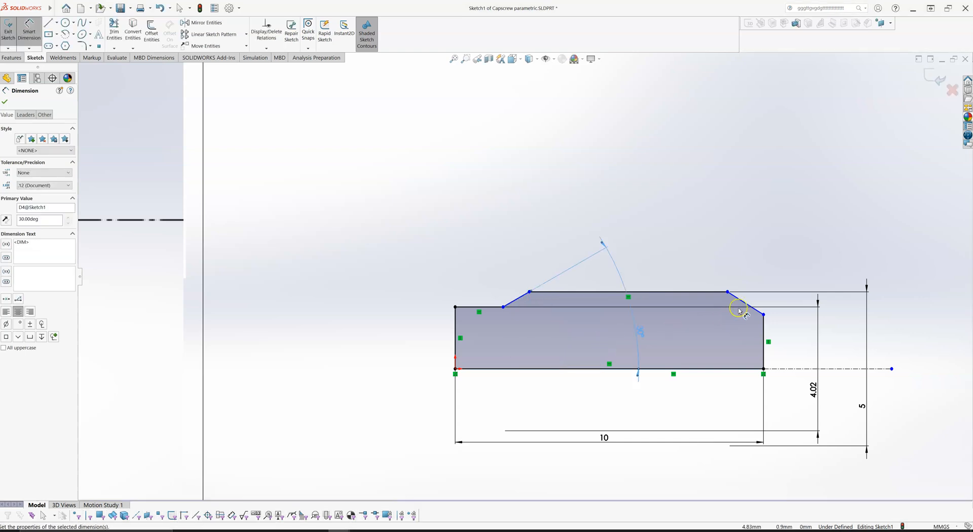
# Dimension the angle between the end chamfer line and the profile's base line to 45°.
pyautogui.click(745, 312)
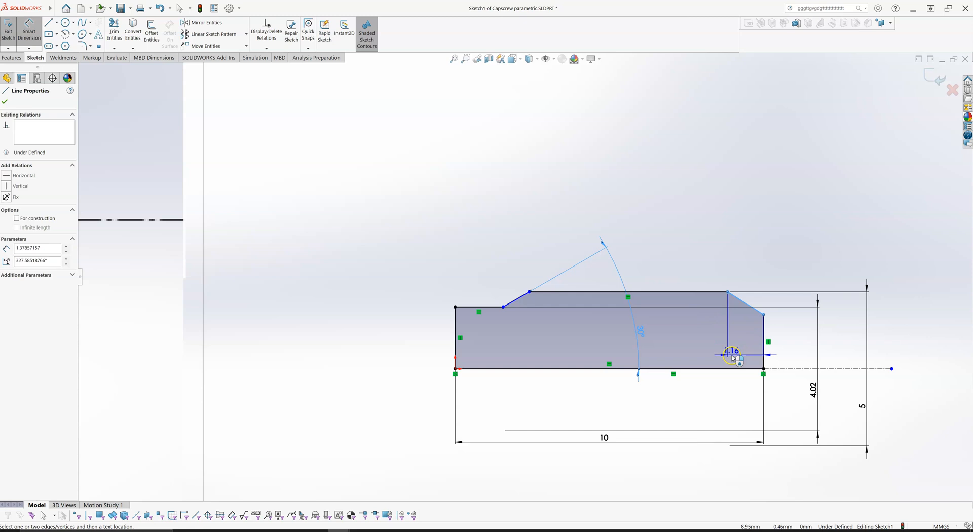
pyautogui.press('Escape')
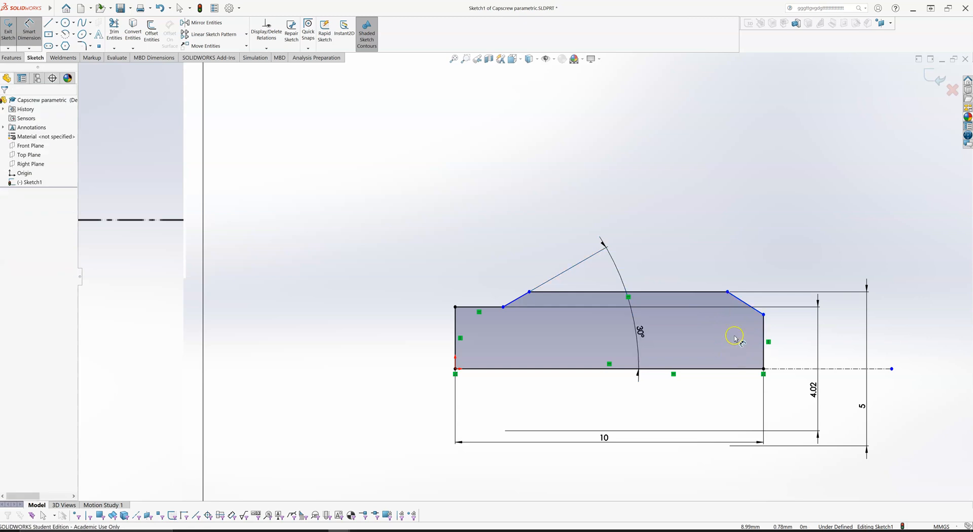
pyautogui.click(743, 308)
pyautogui.click(733, 370)
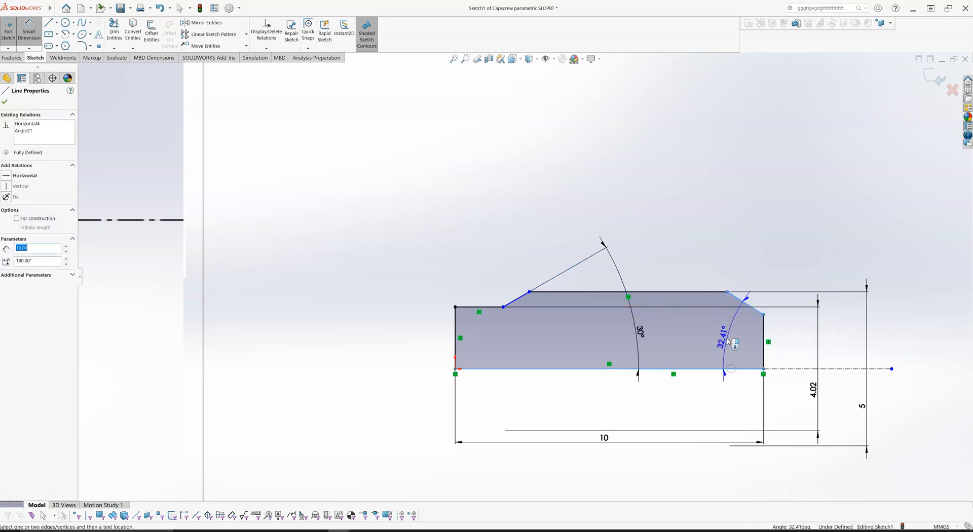
pyautogui.click(733, 339)
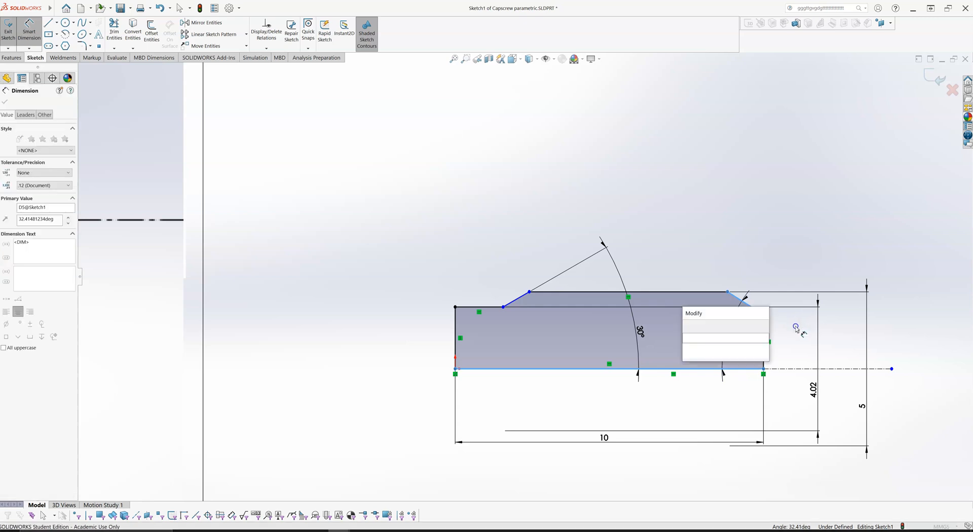
pyautogui.write('45')
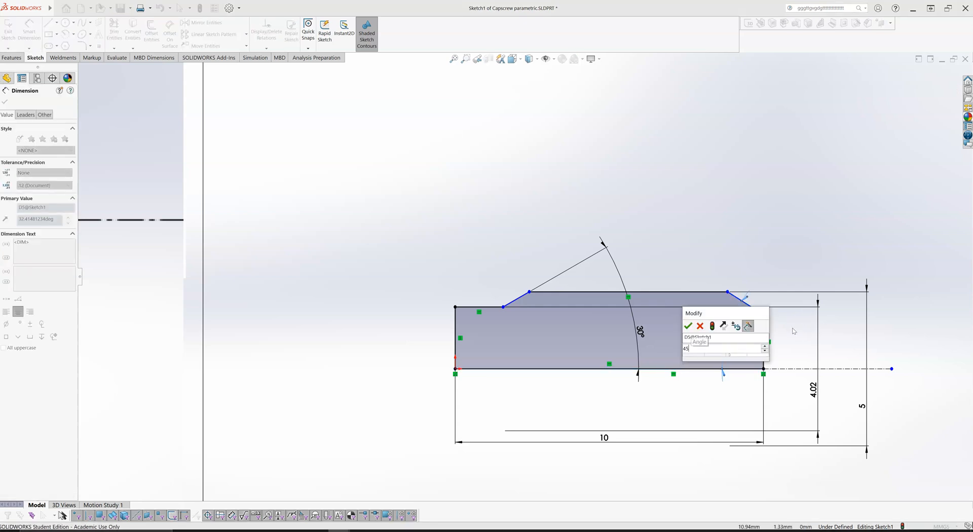
pyautogui.press('Return')
# Dimension the horizontal distance between the end chamfer's two endpoints to 0.8 mm.
pyautogui.scroll(5, 680, 243)
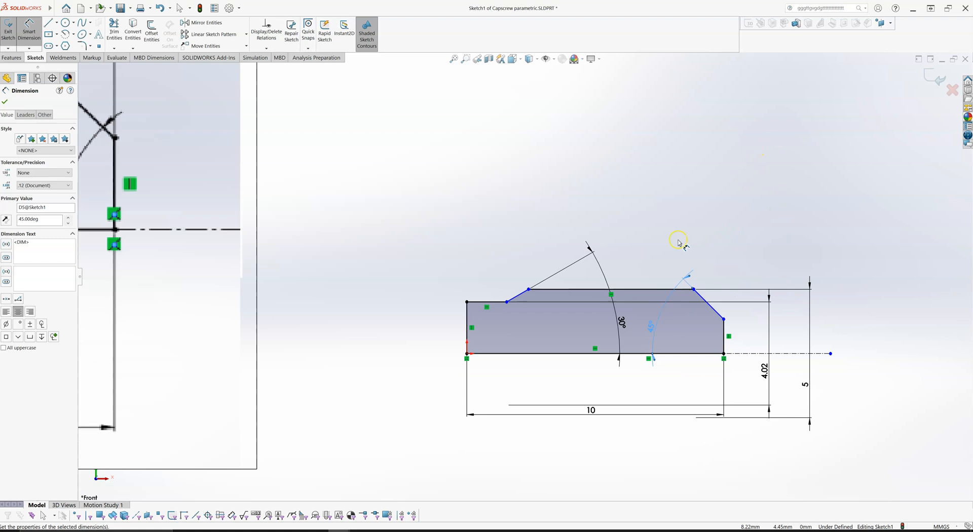
pyautogui.scroll(2, 255, 162)
pyautogui.scroll(-1, 320, 171)
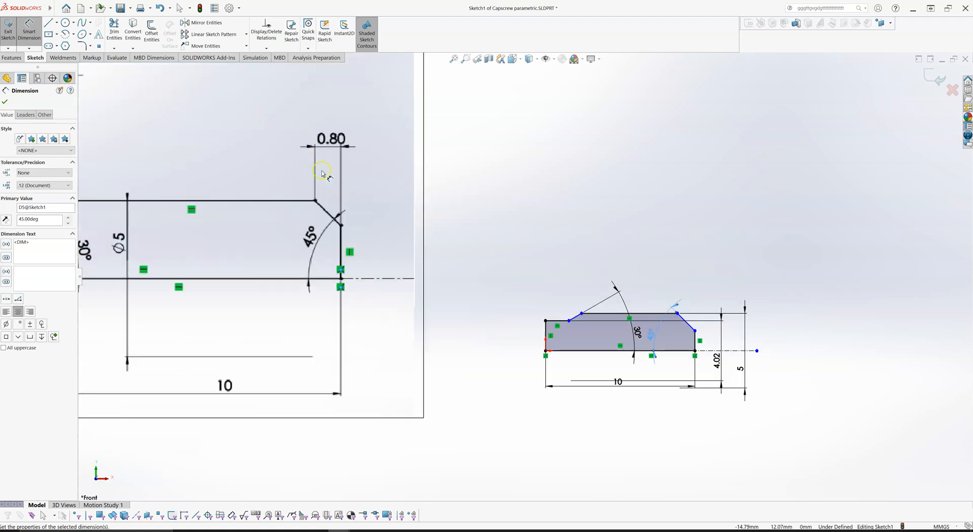
pyautogui.scroll(-1, 695, 303)
pyautogui.scroll(-2, 684, 319)
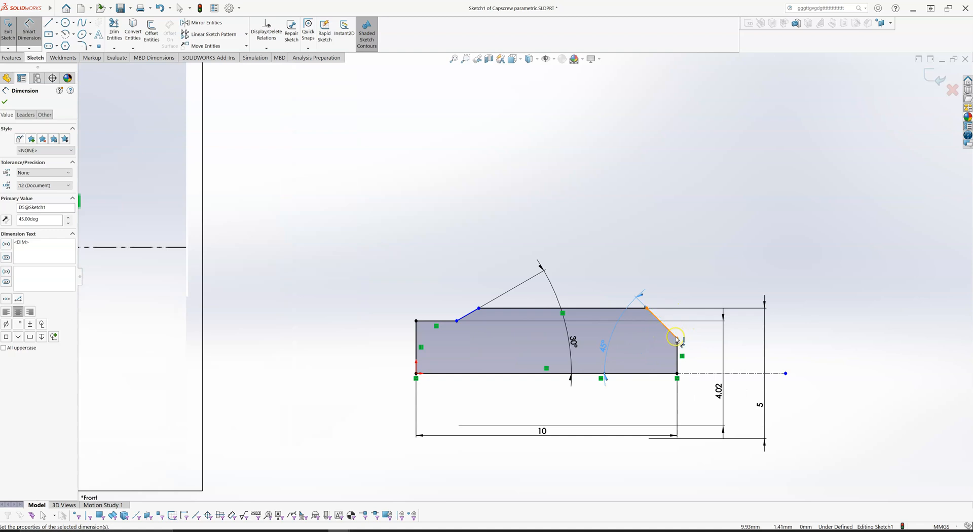
pyautogui.scroll(2, 631, 278)
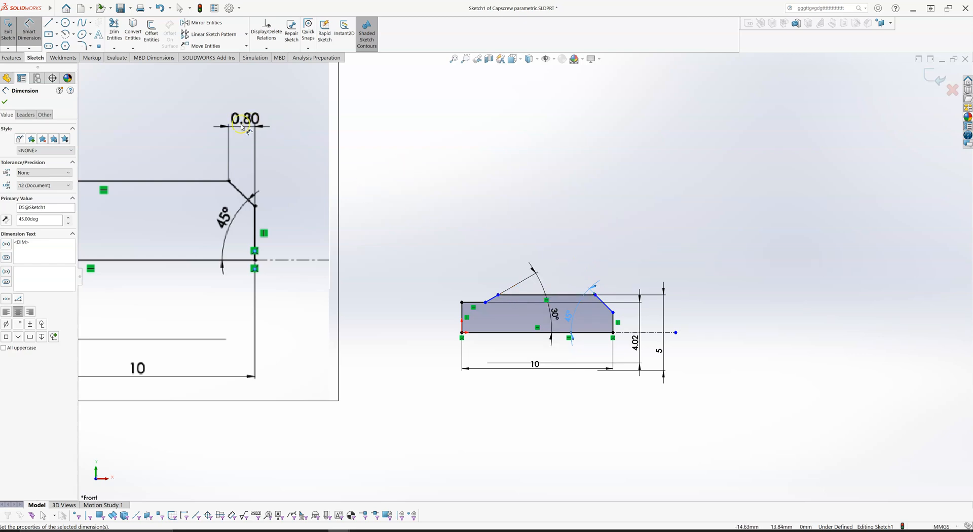
pyautogui.scroll(-2, 654, 307)
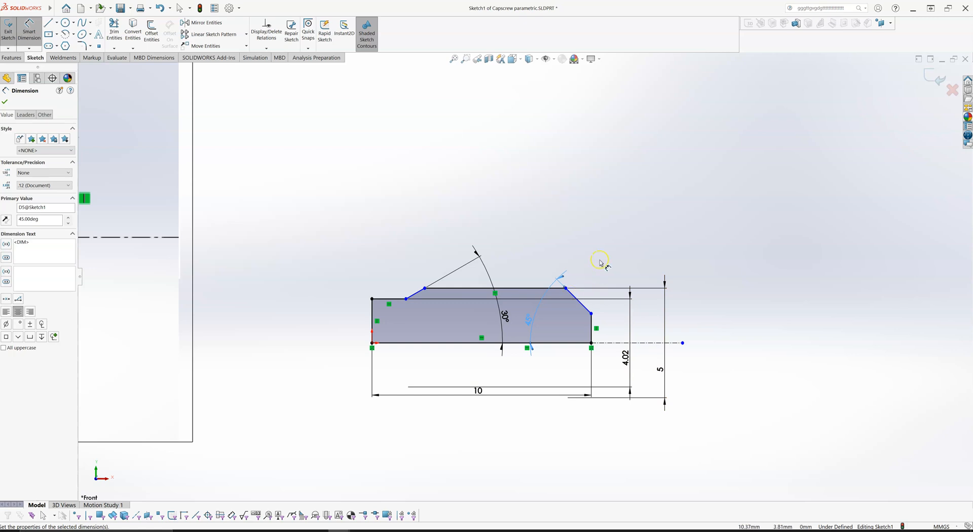
pyautogui.rightClick(599, 219)
pyautogui.click(595, 237)
pyautogui.click(591, 314)
pyautogui.click(566, 288)
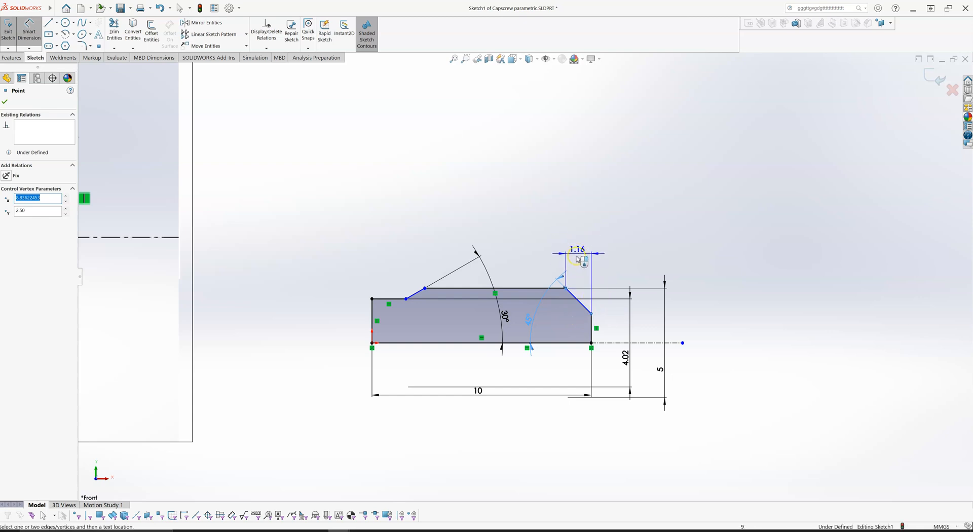
pyautogui.click(581, 253)
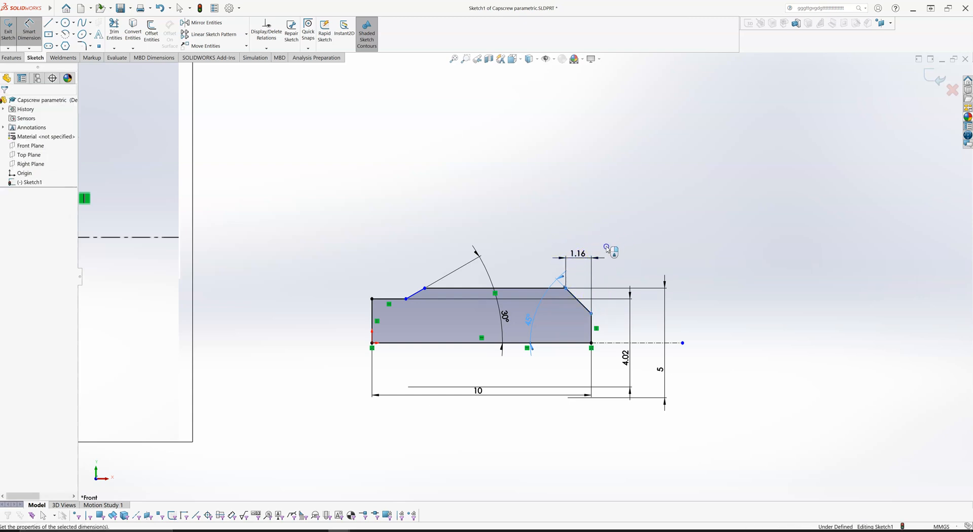
pyautogui.write('0')
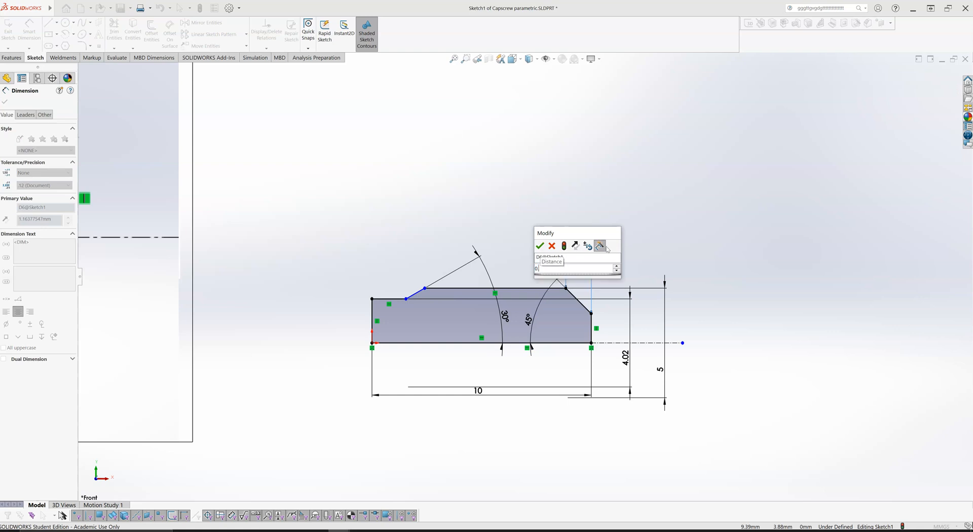
pyautogui.write('.8')
pyautogui.press('Return')
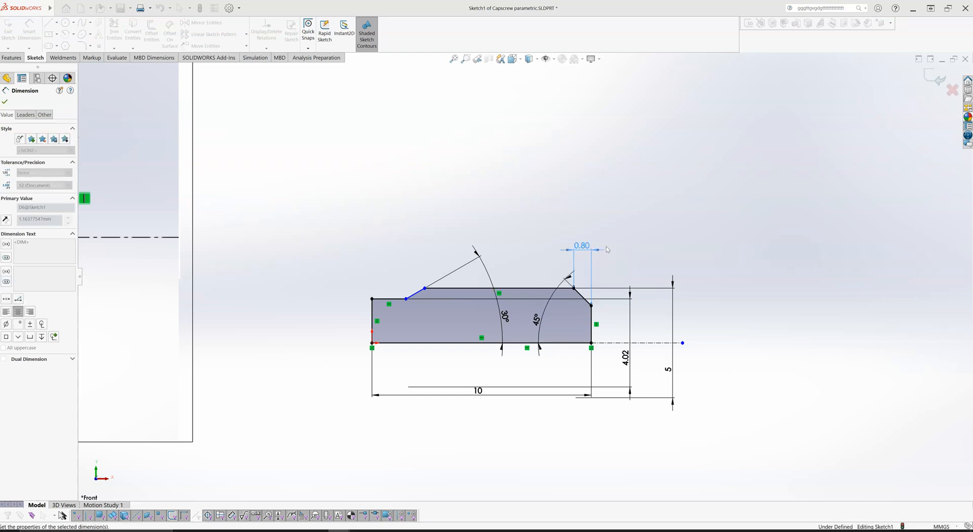
pyautogui.click(584, 237)
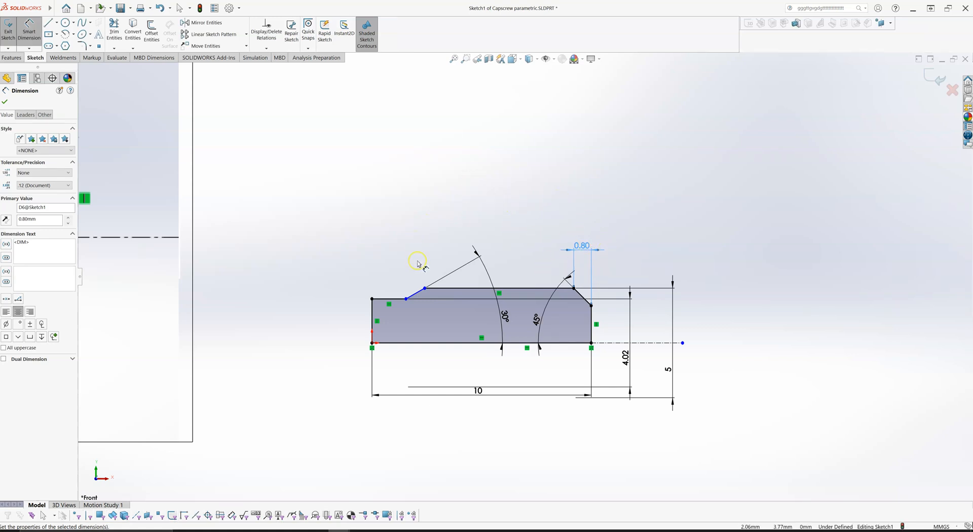
# Dimension the horizontal distance from the neck's outer corner to the run-out's upper endpoint to 1.6 mm, and exit the sketch.
pyautogui.click(426, 291)
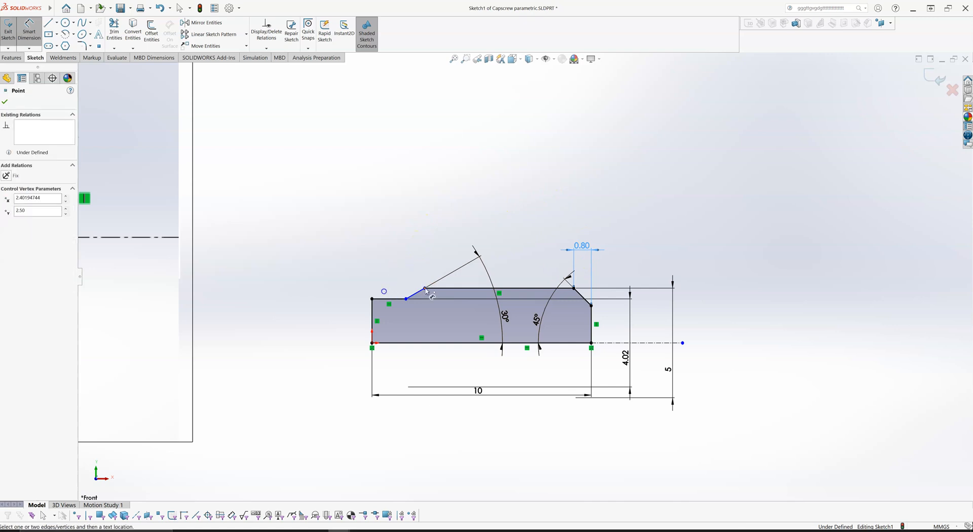
pyautogui.click(372, 300)
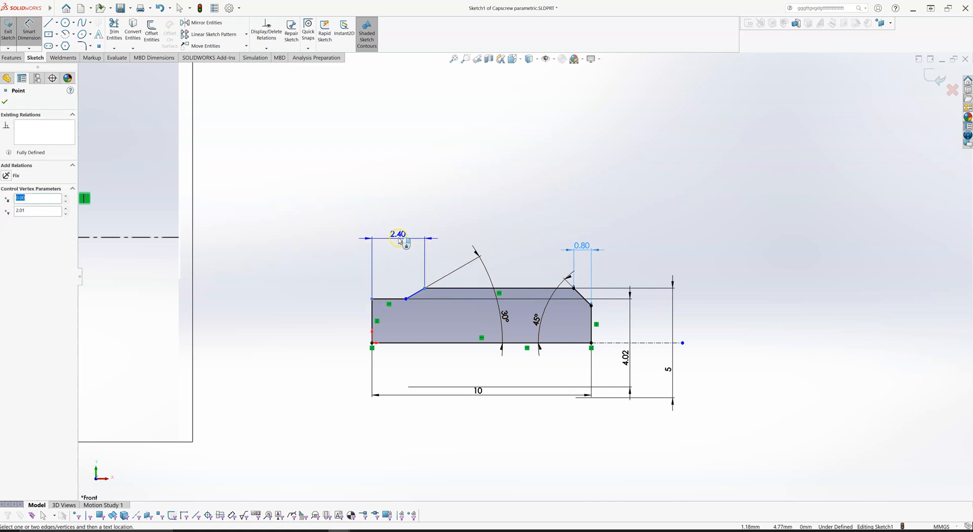
pyautogui.click(420, 224)
pyautogui.write('1.6')
pyautogui.press('Return')
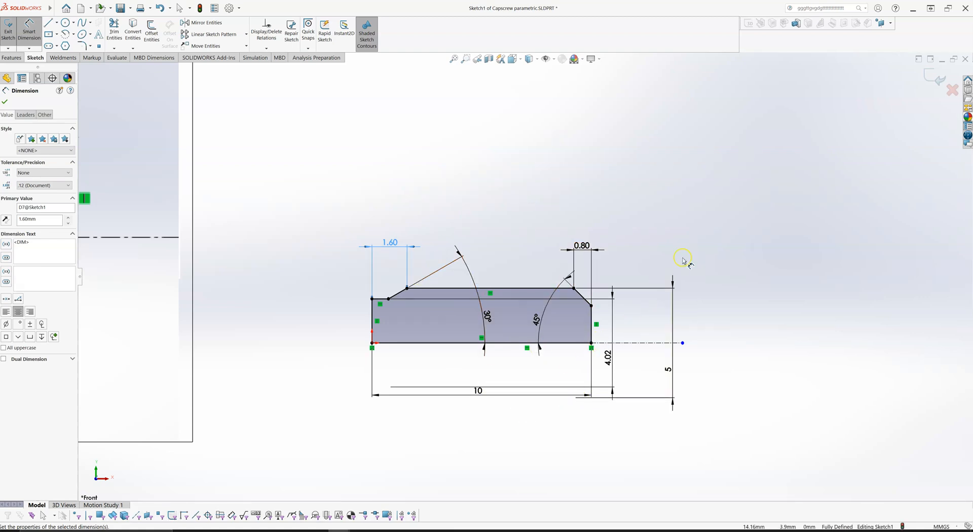
pyautogui.scroll(1, 683, 261)
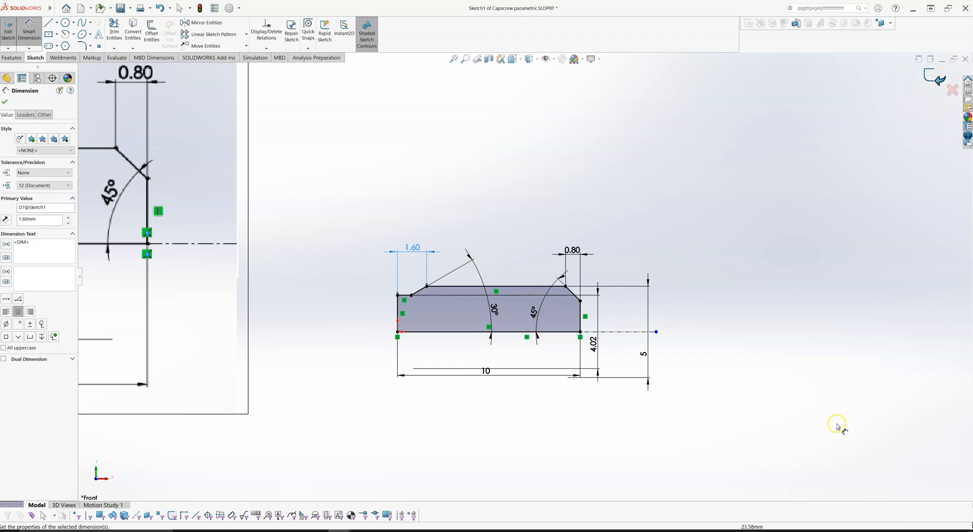
pyautogui.click(931, 76)
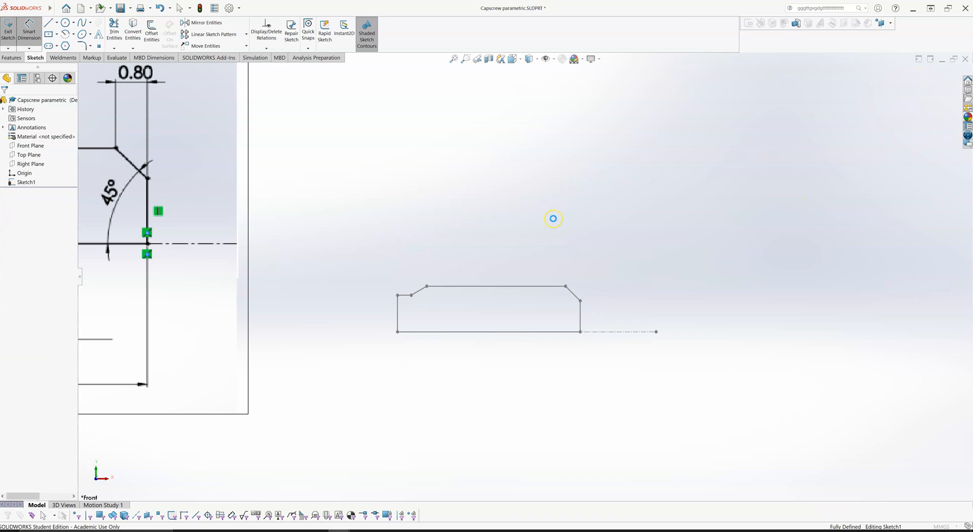
# Revolve the shank profile about its axis into a solid and expand the revolve feature to reveal its sketch.
pyautogui.press('Return')
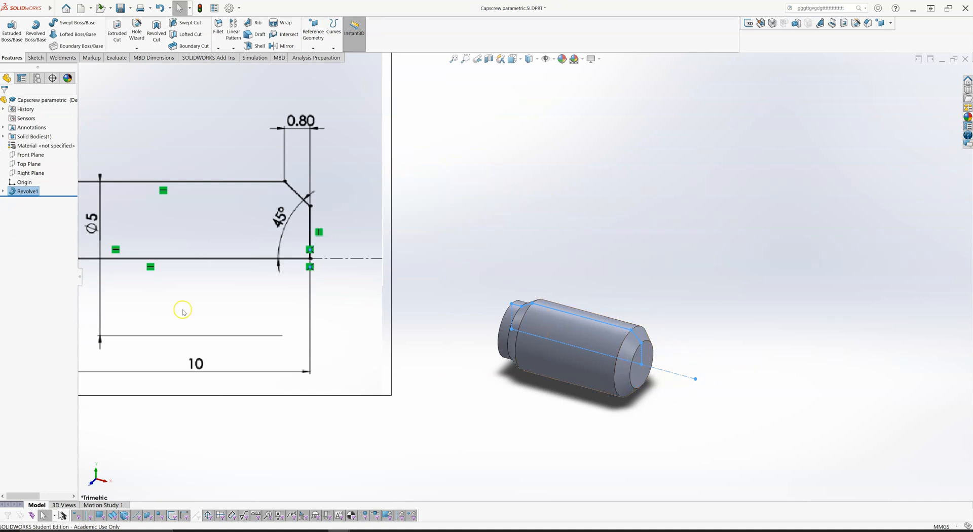
pyautogui.click(3, 191)
pyautogui.click(693, 360)
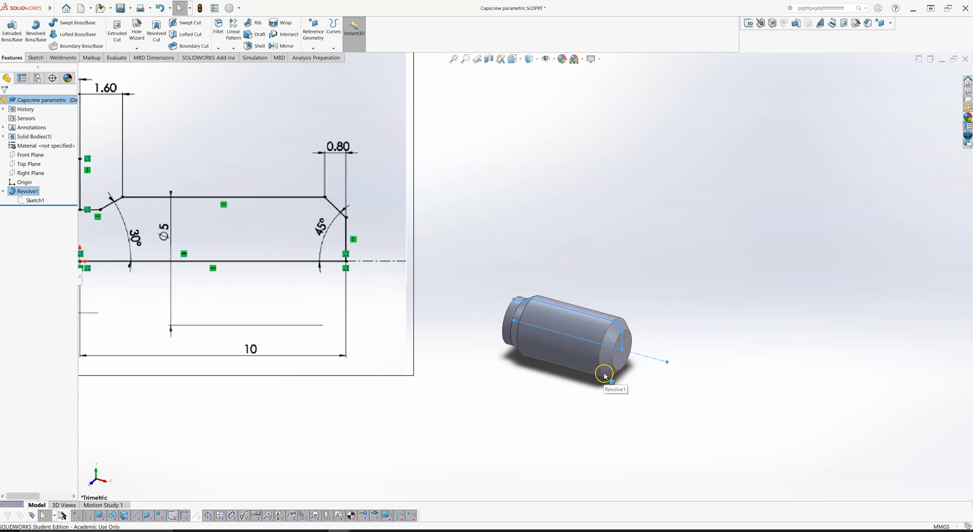
# Delete the reference drawing picture beside the revolved shank.
pyautogui.click(352, 94)
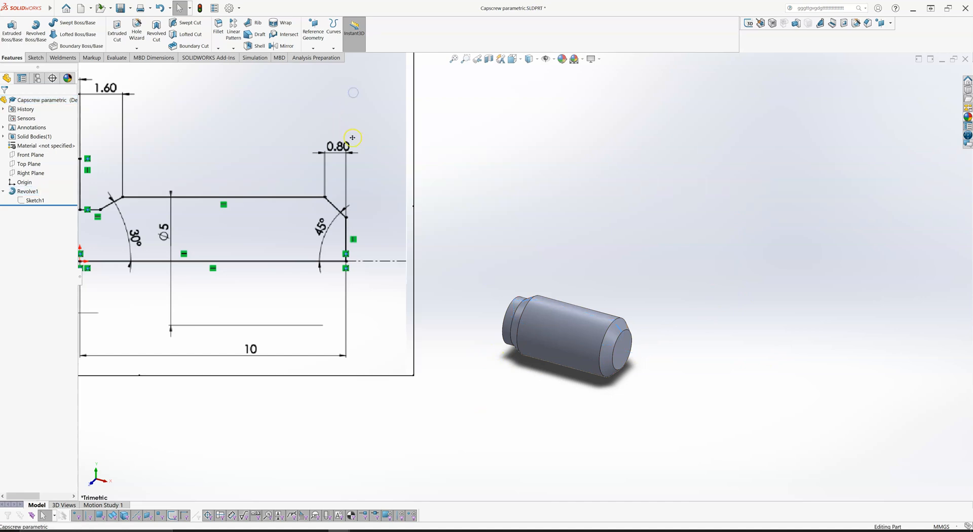
pyautogui.press('Delete')
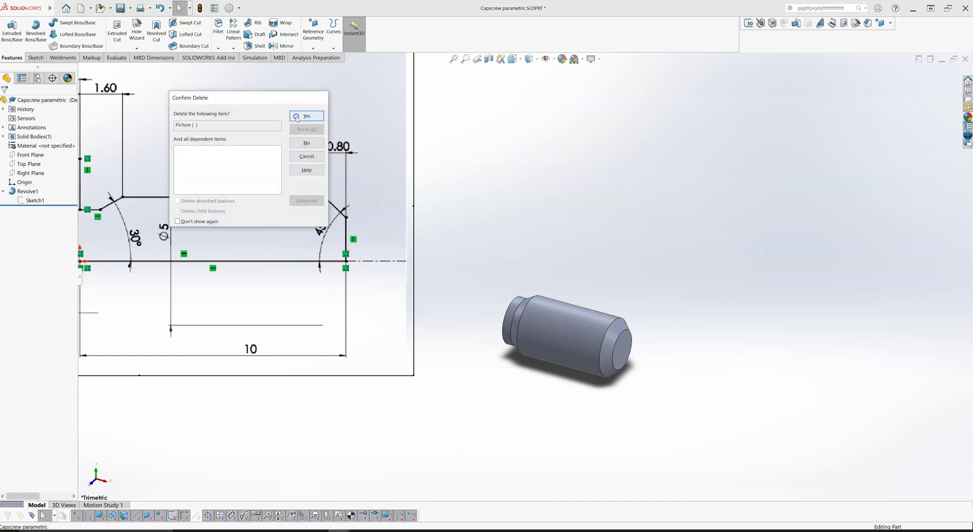
pyautogui.click(293, 115)
pyautogui.scroll(-2, 575, 336)
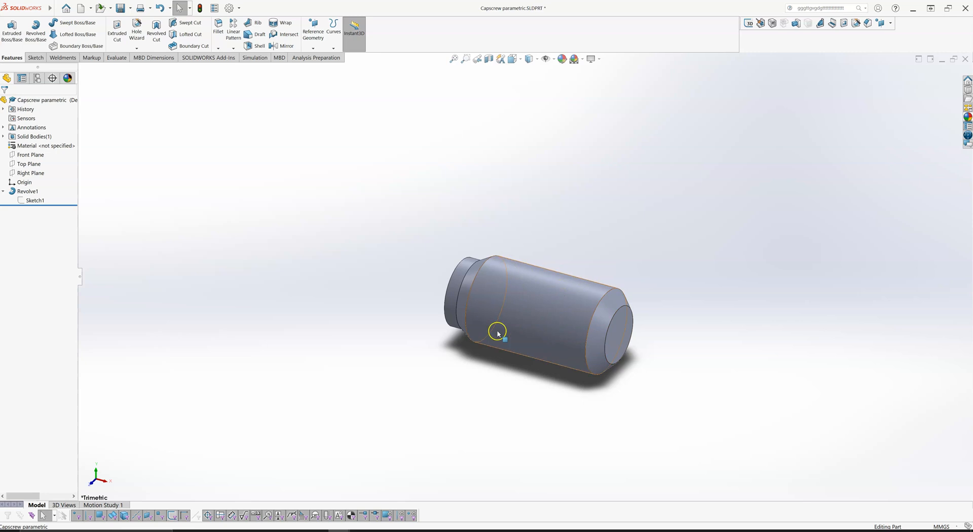
# Review the shank sketch's dimensions on the revolved body.
pyautogui.click(32, 201)
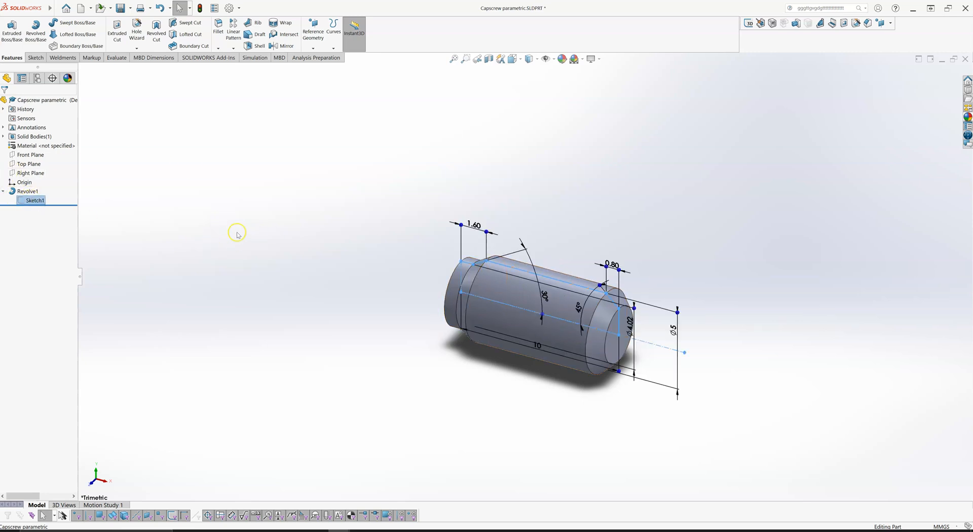
pyautogui.moveTo(334, 282); pyautogui.dragTo(313, 244, button='middle')
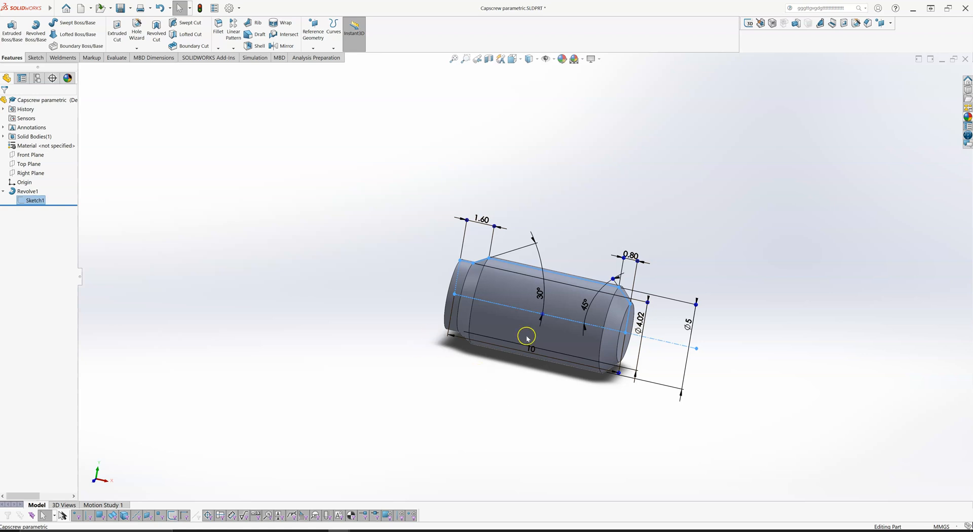
pyautogui.scroll(-2, 586, 370)
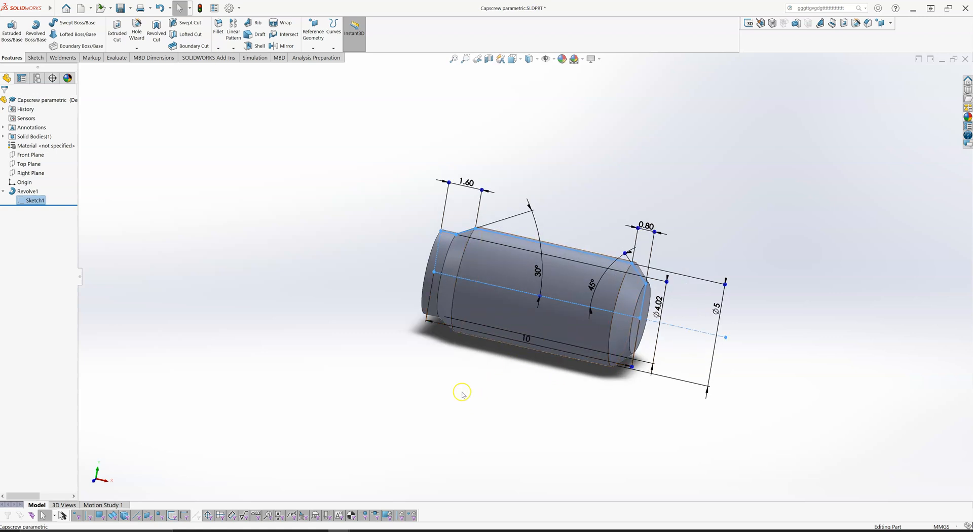
pyautogui.scroll(1, 464, 383)
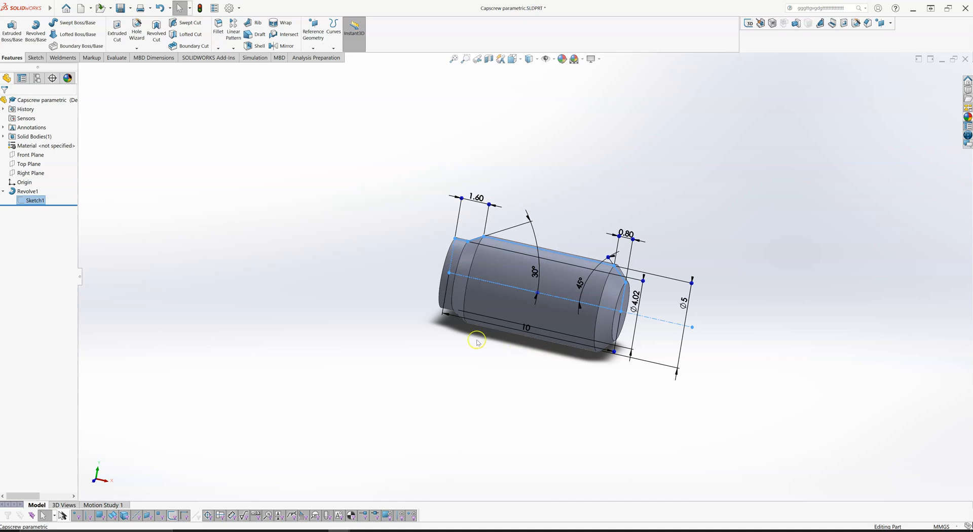
pyautogui.click(434, 335)
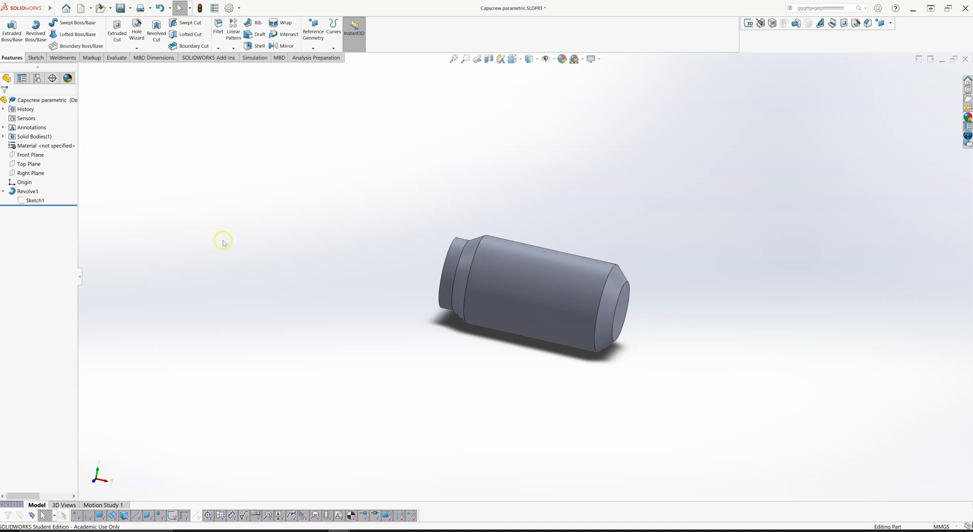
# Open the revolved shank's profile sketch for editing.
pyautogui.rightClick(36, 202)
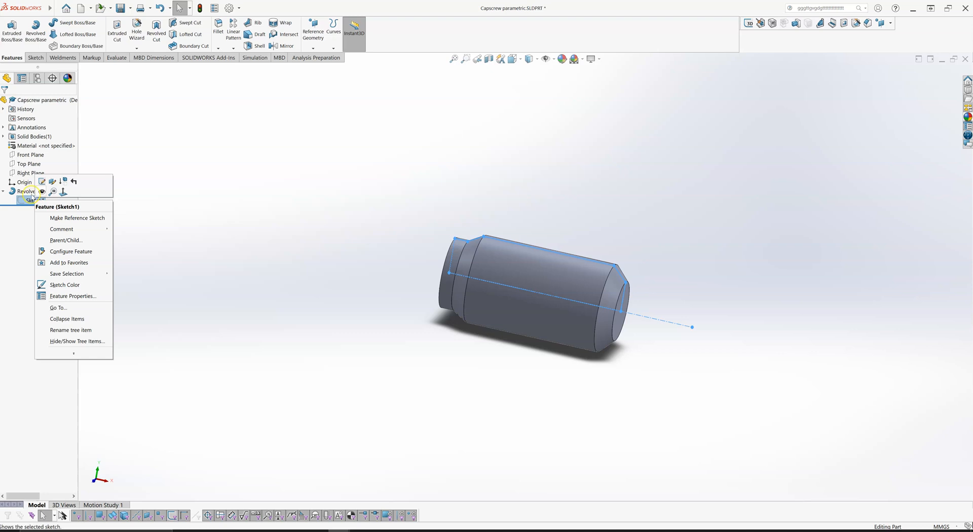
pyautogui.click(42, 182)
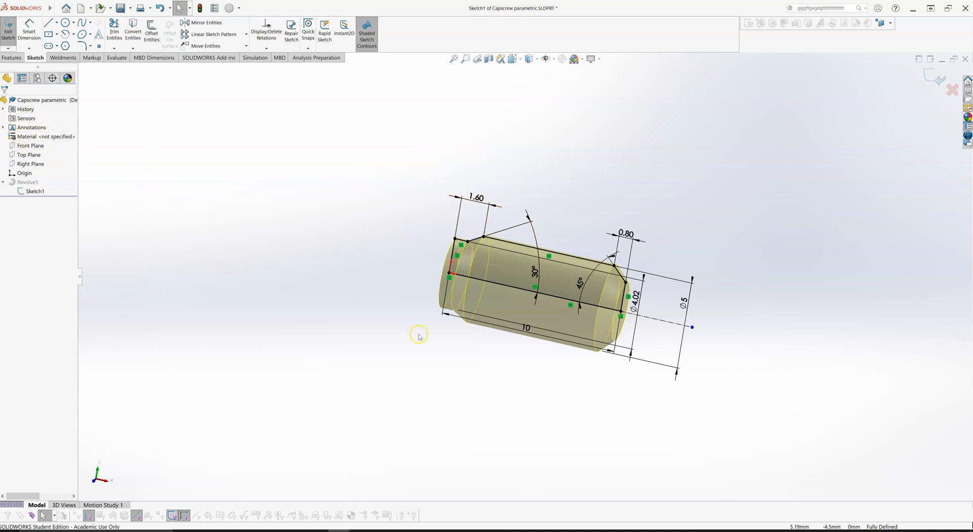
pyautogui.scroll(-2, 686, 303)
pyautogui.scroll(-1, 685, 303)
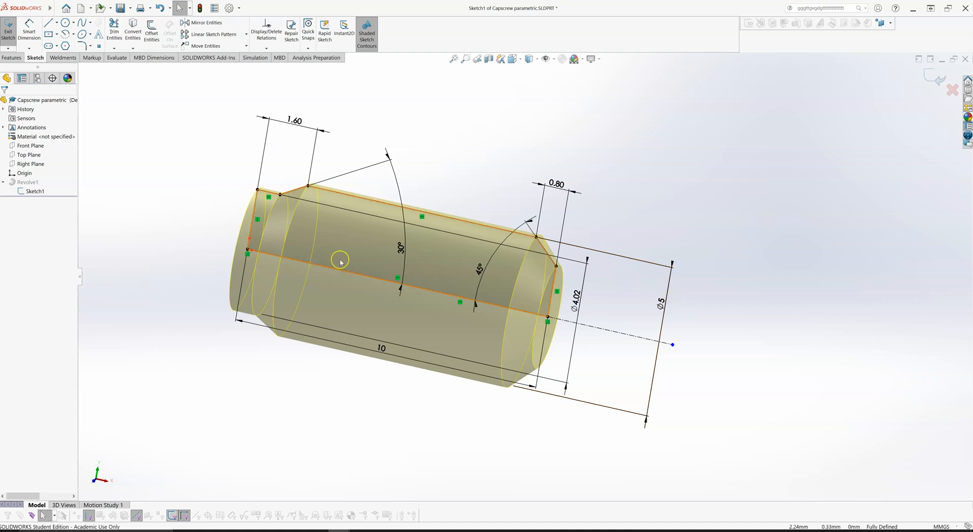
pyautogui.moveTo(36, 10)
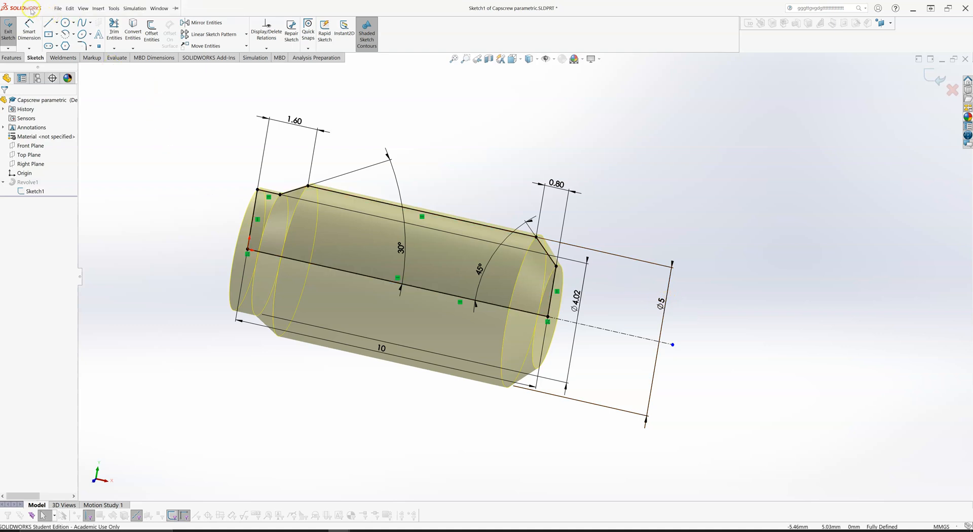
pyautogui.click(58, 8)
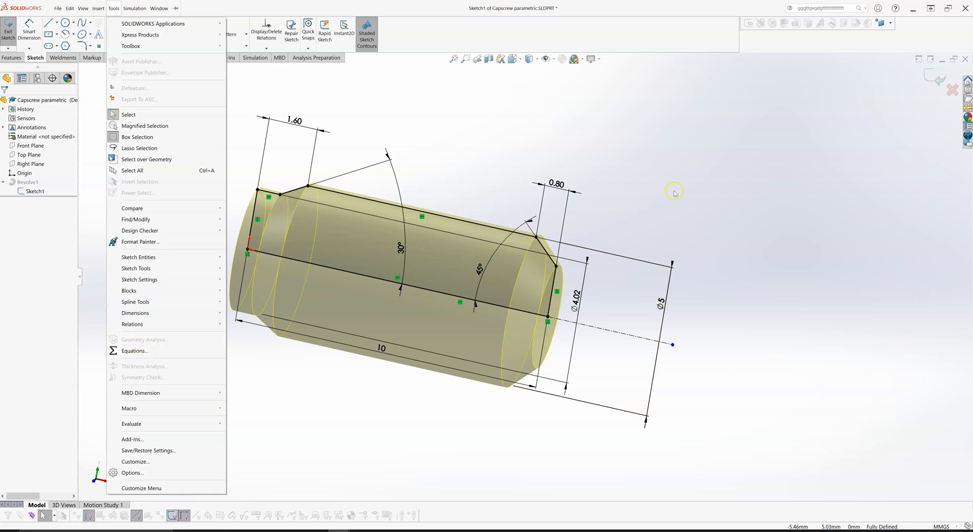
pyautogui.click(659, 248)
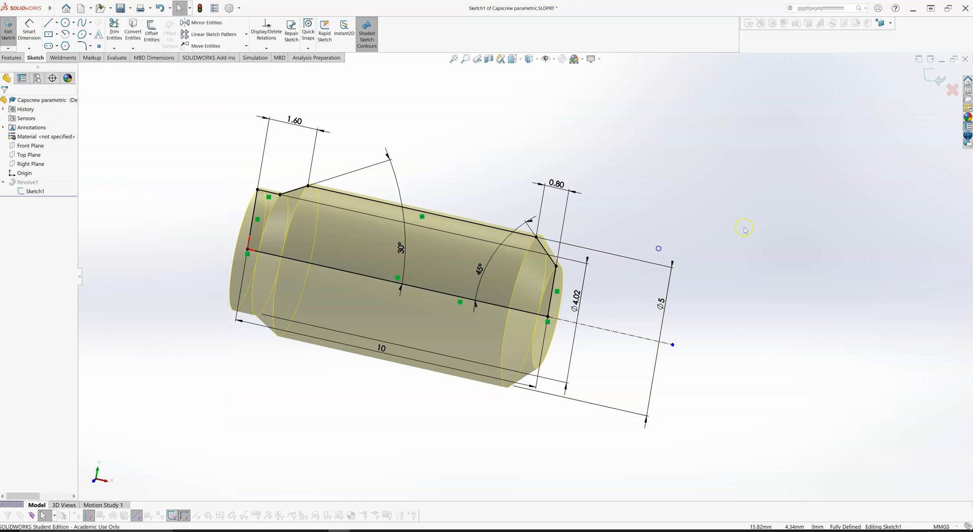
# Link the shank's 5 mm outer diameter dimension to a new global variable named Dmaj.
pyautogui.click(662, 305)
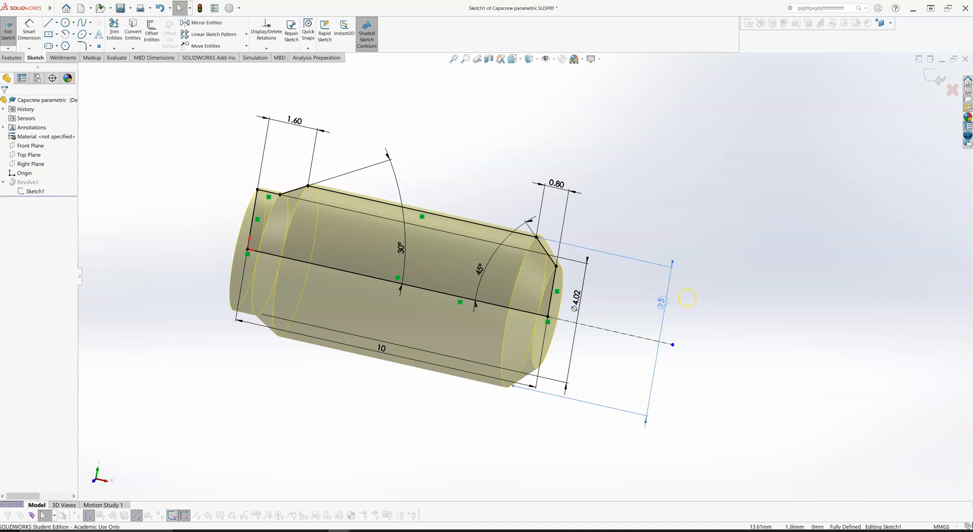
pyautogui.doubleClick(662, 303)
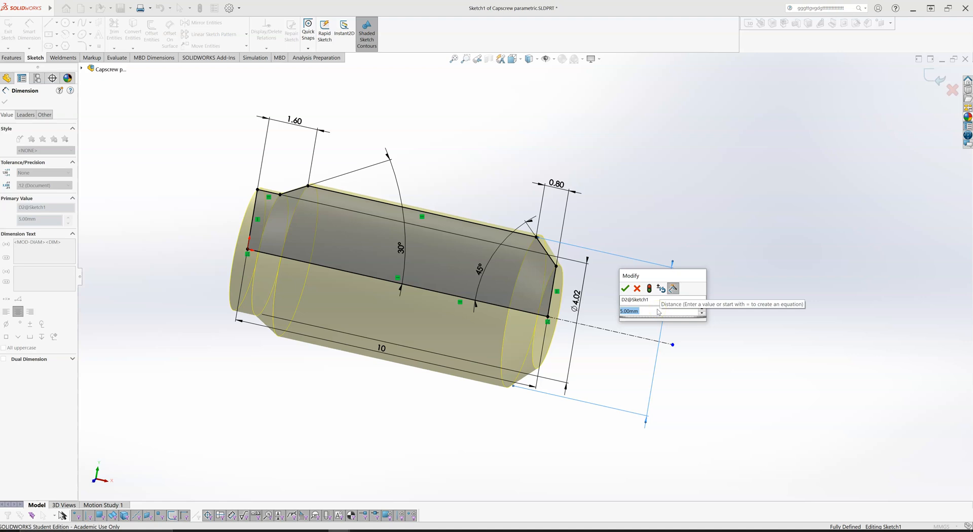
pyautogui.write('=')
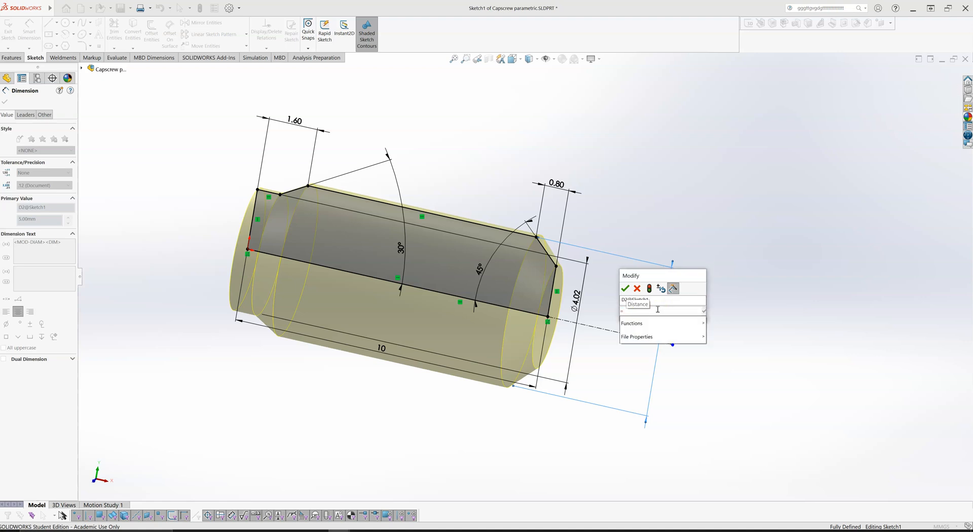
pyautogui.write('D')
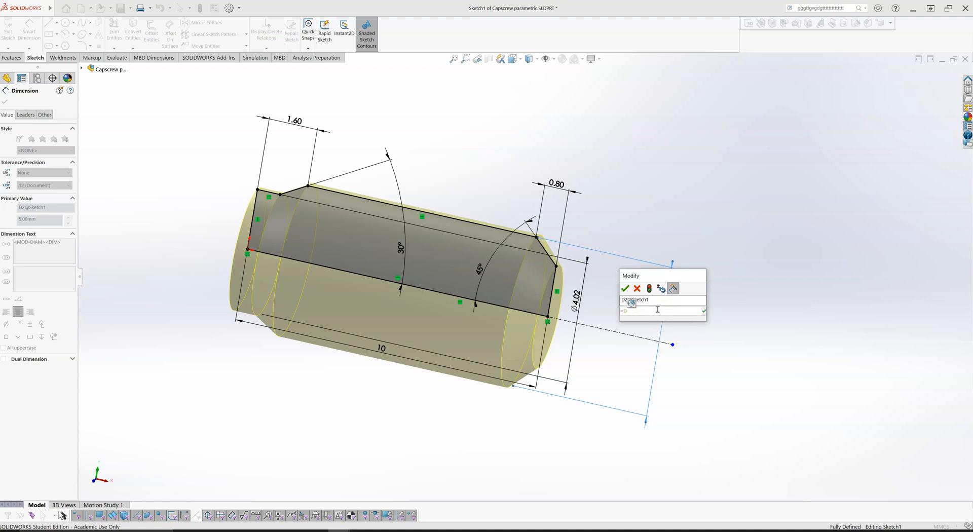
pyautogui.write('maj')
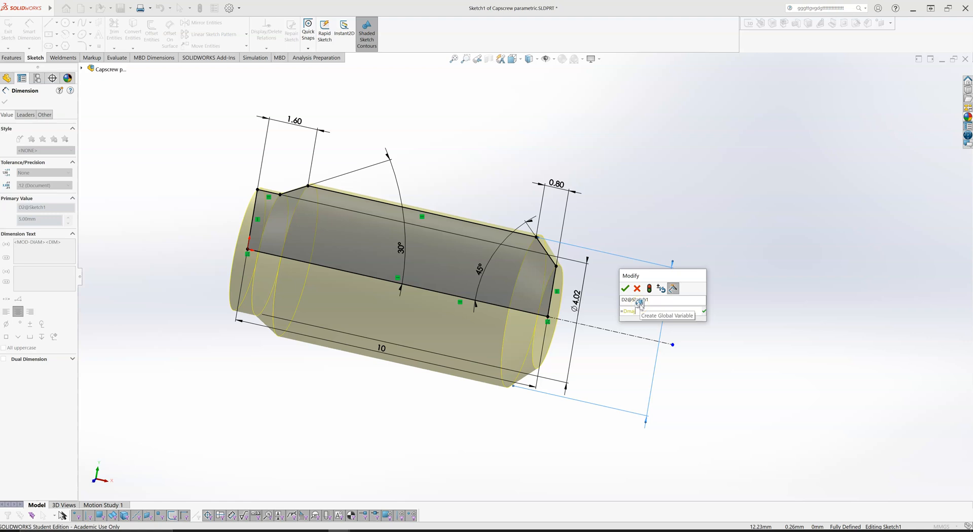
pyautogui.click(638, 321)
pyautogui.moveTo(662, 275); pyautogui.dragTo(724, 201)
pyautogui.click(694, 224)
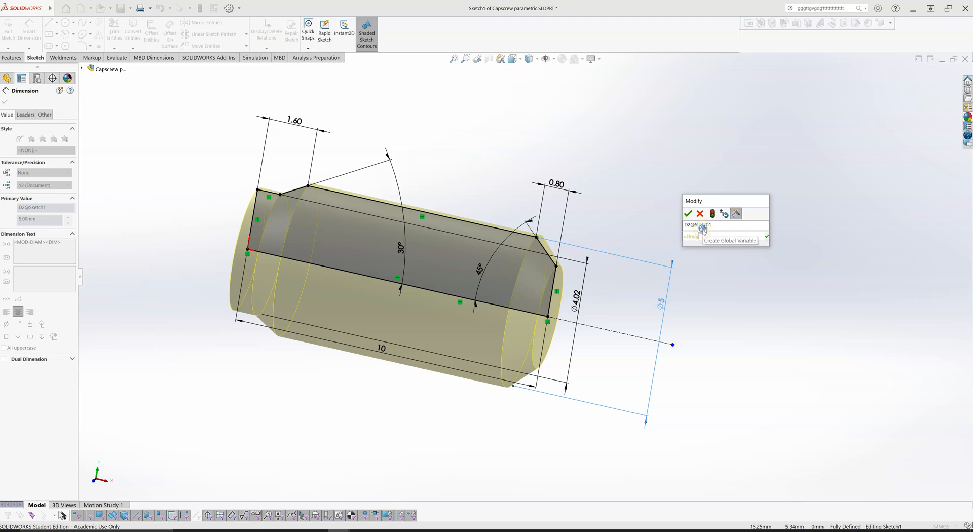
pyautogui.click(702, 229)
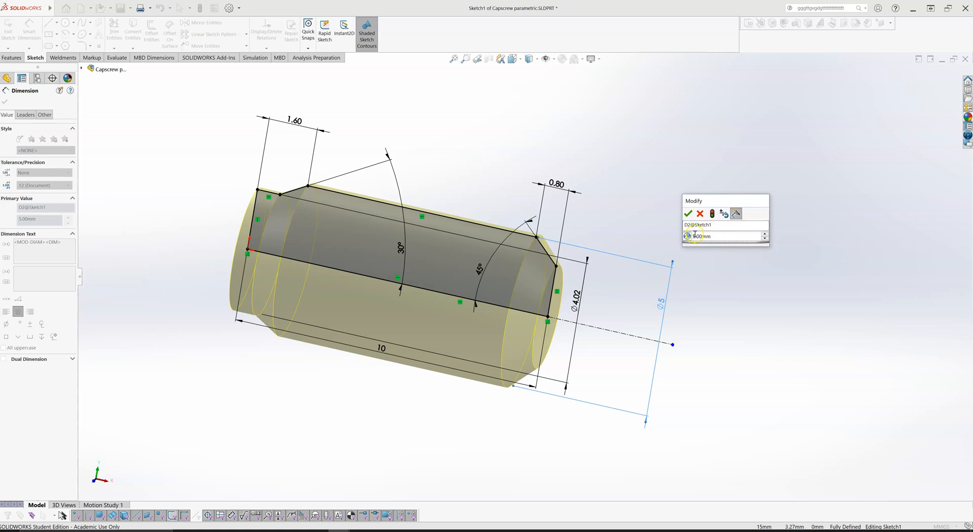
pyautogui.click(688, 237)
pyautogui.click(688, 236)
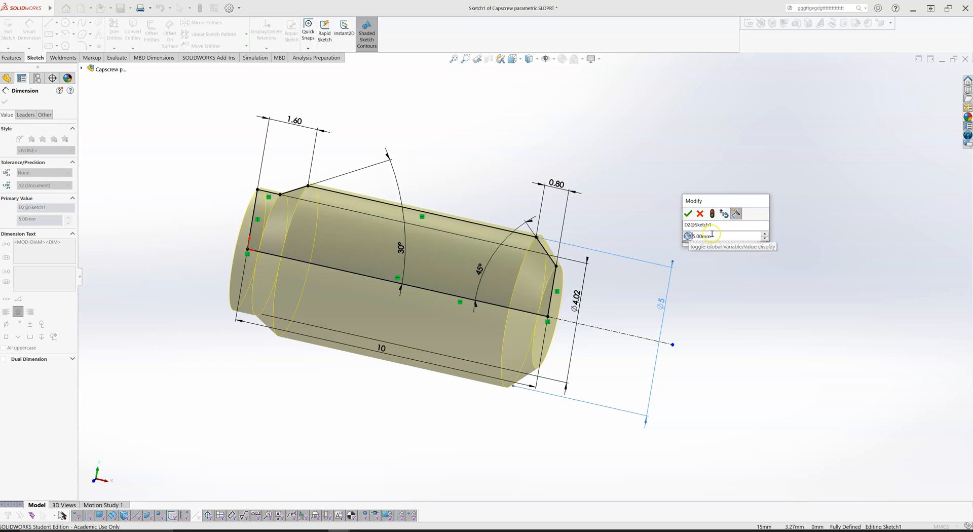
pyautogui.click(689, 213)
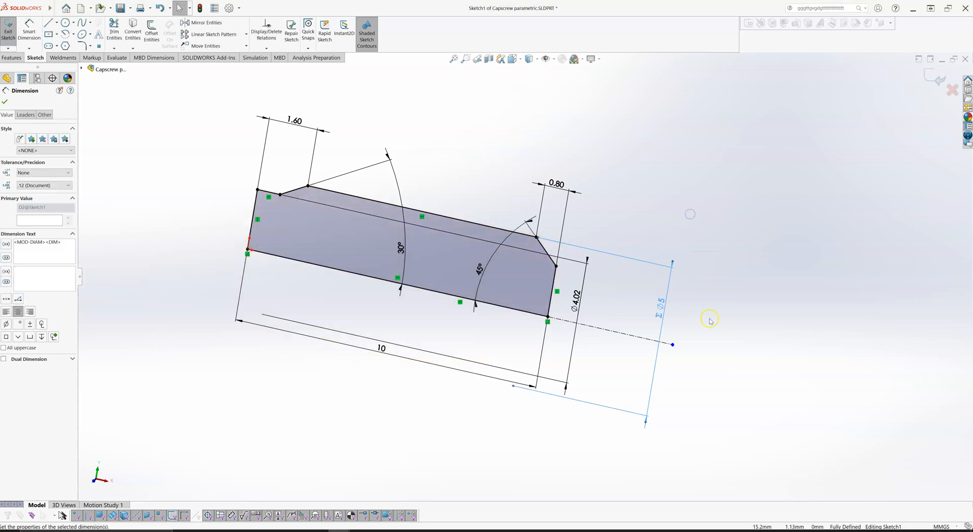
pyautogui.click(692, 323)
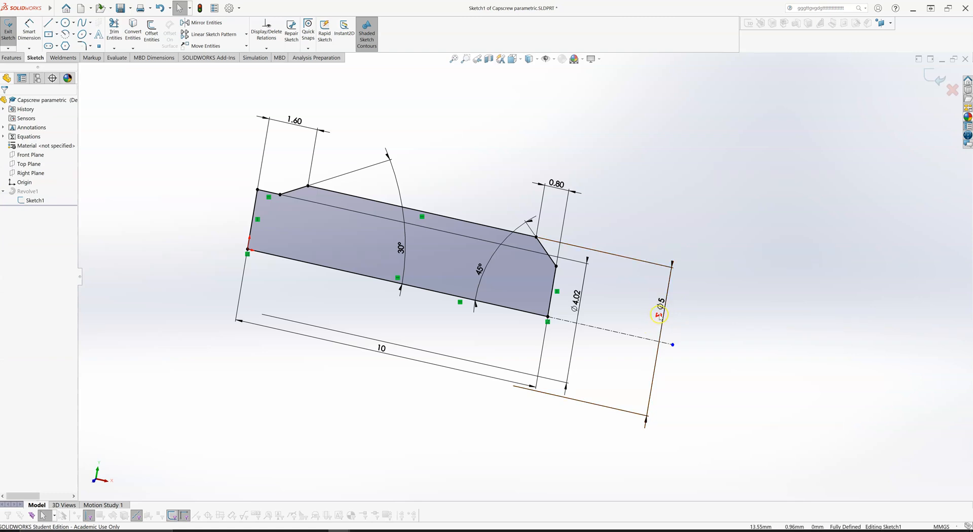
# Link the neck's 4.02 mm diameter dimension to a new global variable named Dmin.
pyautogui.click(577, 299)
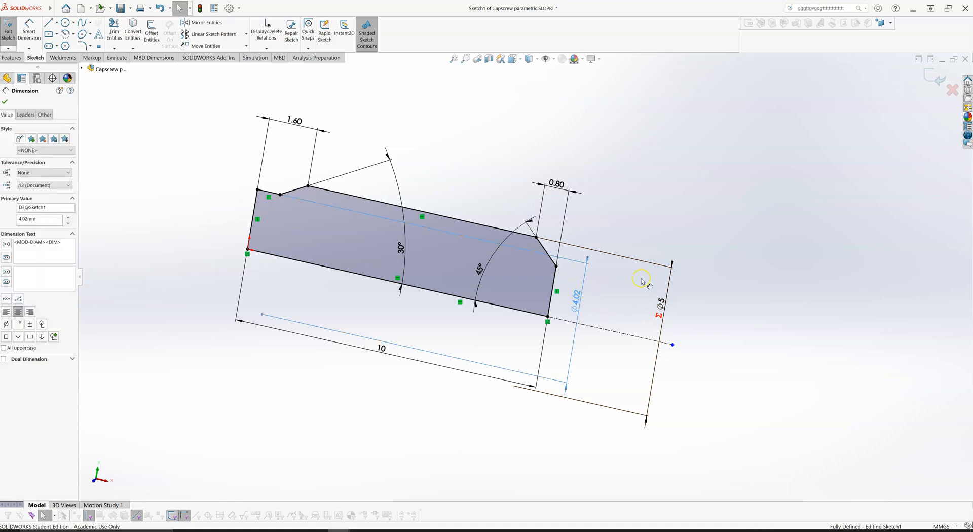
pyautogui.doubleClick(573, 292)
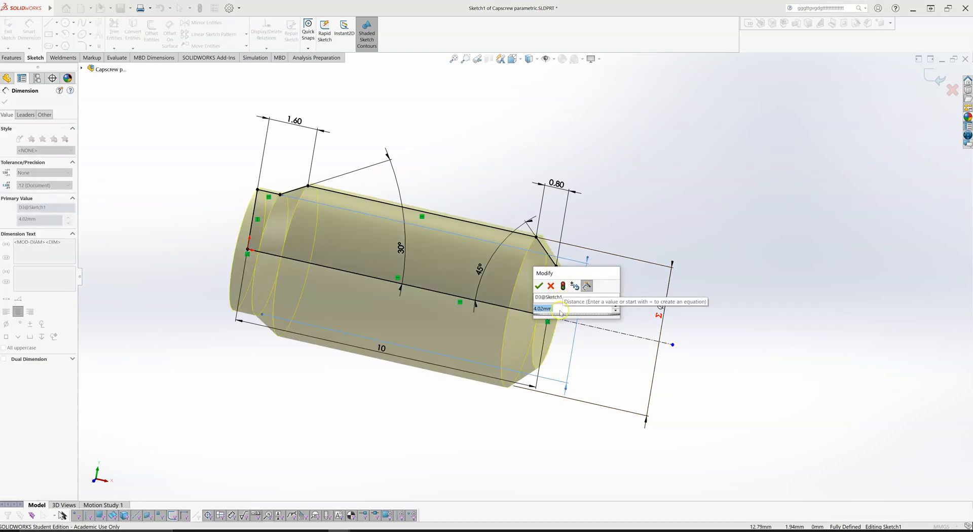
pyautogui.write('=Dmm')
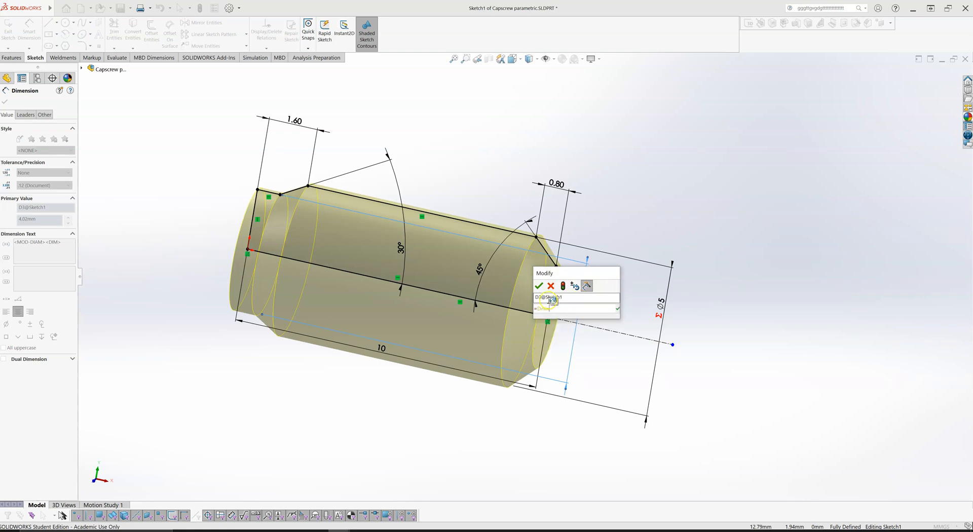
pyautogui.click(554, 301)
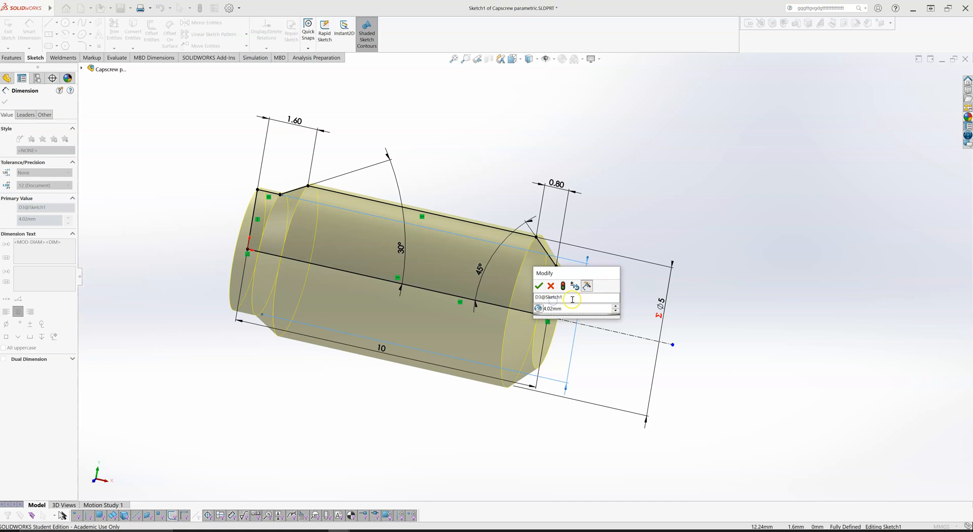
pyautogui.click(540, 287)
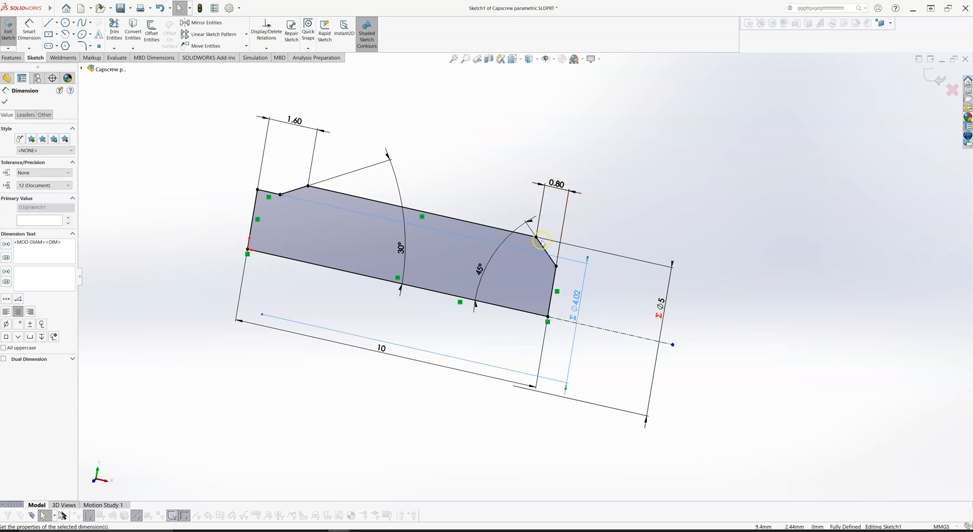
# Link the 0.80 mm chamfer length at the shank's free end to a new global variable named P.
pyautogui.doubleClick(558, 184)
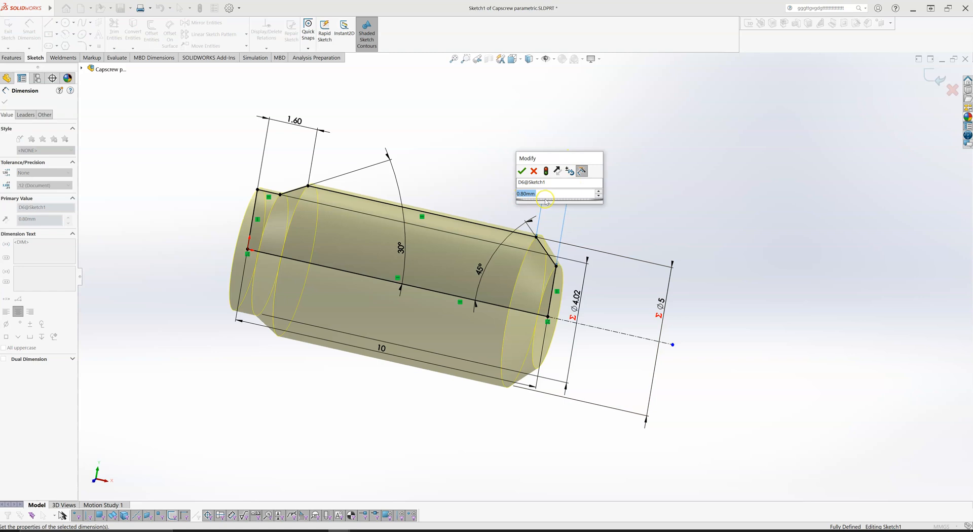
pyautogui.write('=')
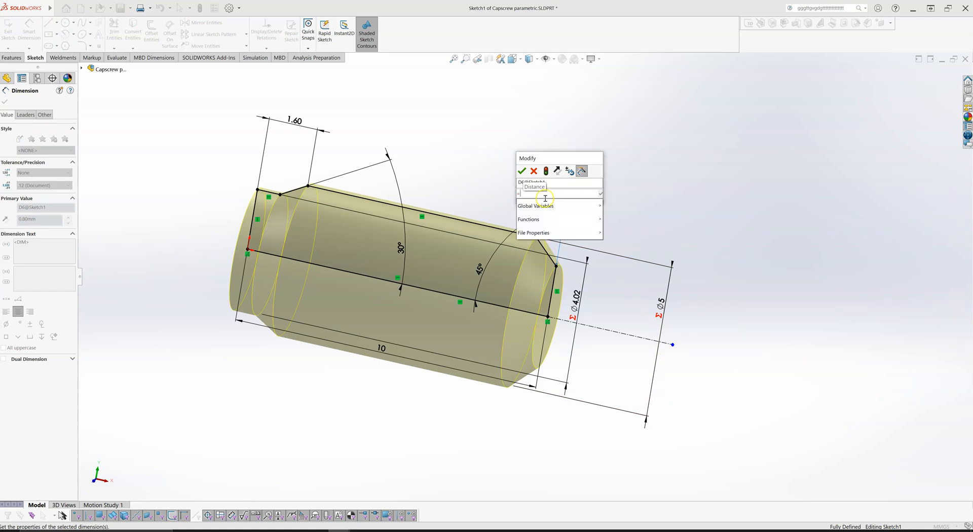
pyautogui.write('P')
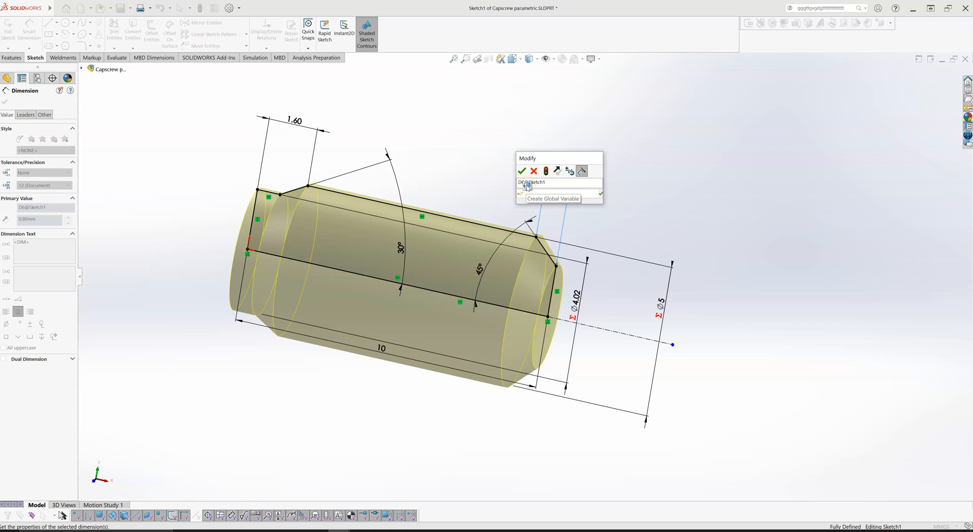
pyautogui.click(527, 186)
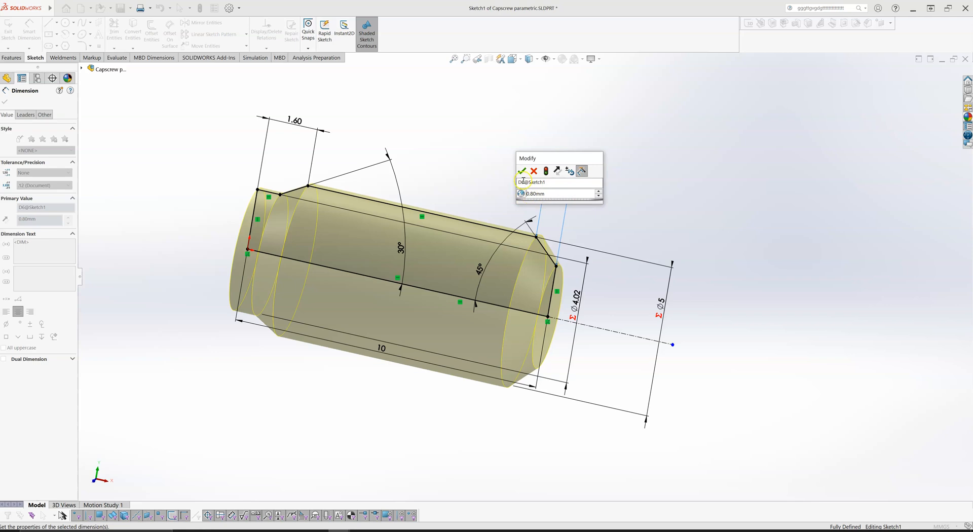
pyautogui.click(522, 173)
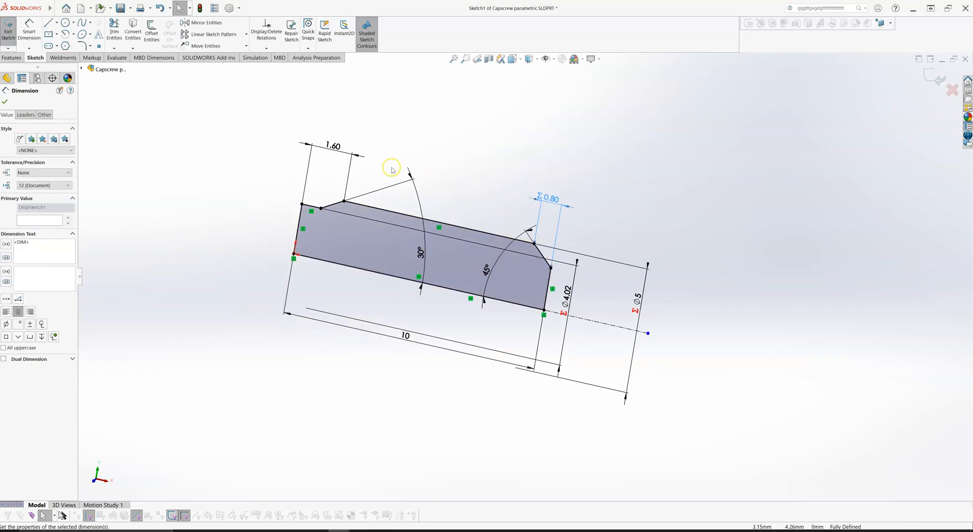
# Drive the neck's 1.60 mm length dimension with the equation "P"*2, using the existing global variable.
pyautogui.doubleClick(335, 148)
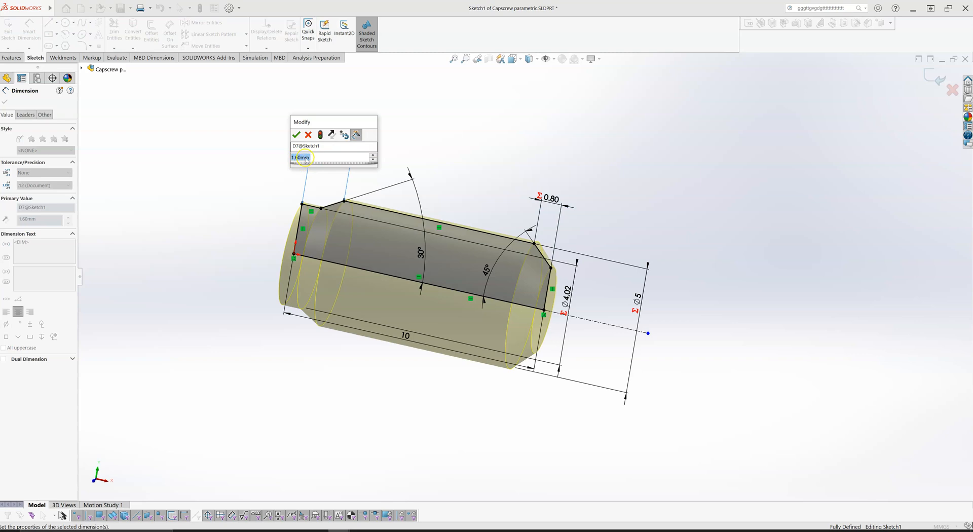
pyautogui.write('=')
pyautogui.moveTo(292, 165)
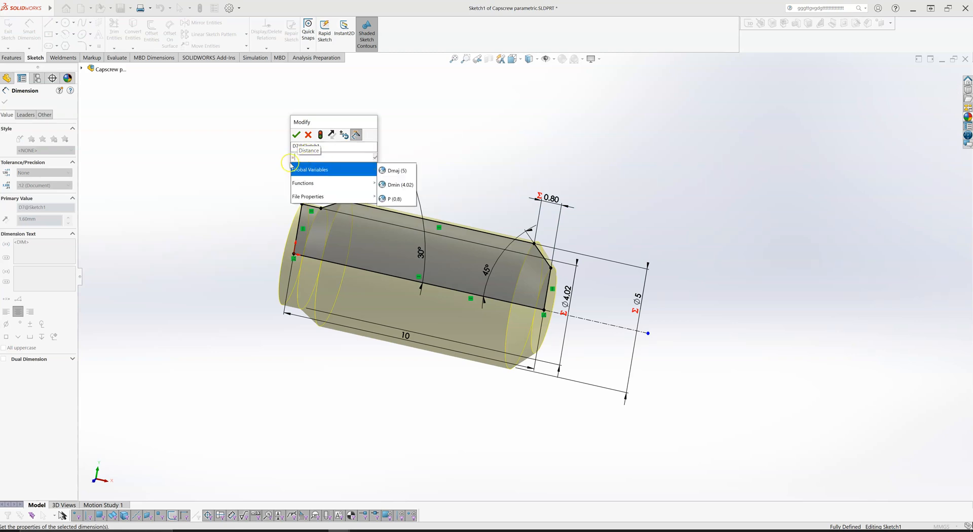
pyautogui.click(397, 201)
pyautogui.write('*2')
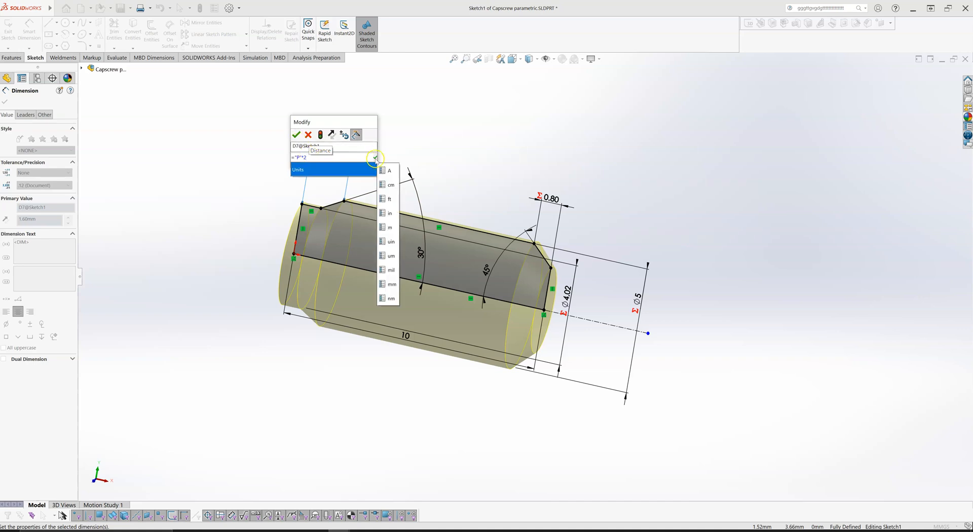
pyautogui.click(375, 160)
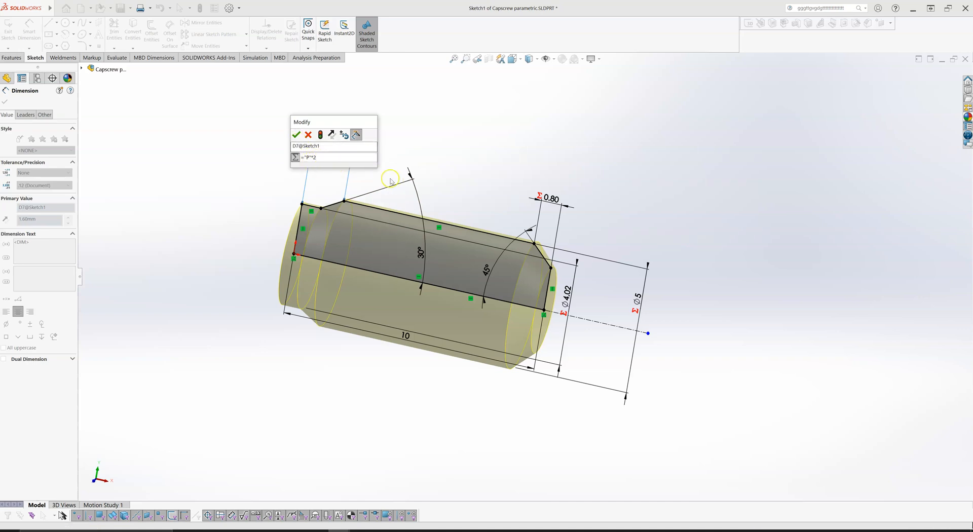
pyautogui.click(296, 136)
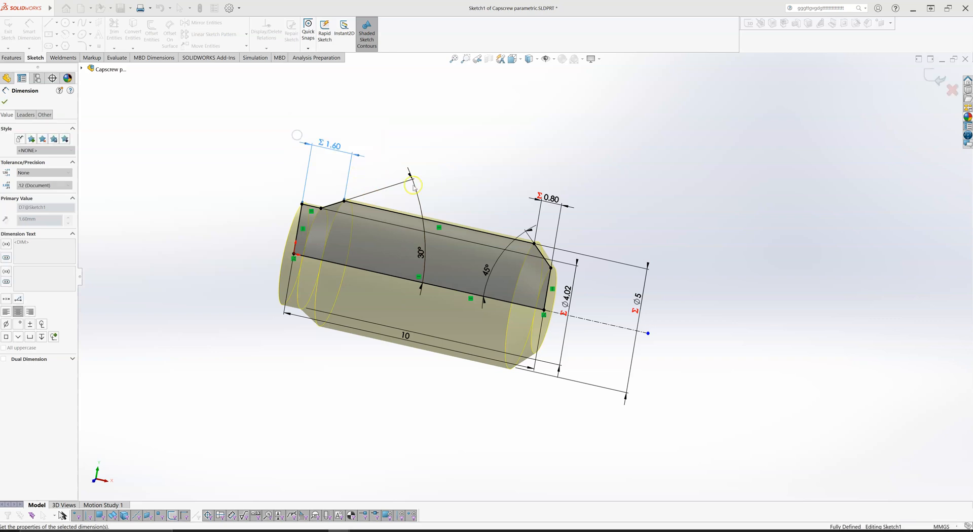
pyautogui.click(379, 146)
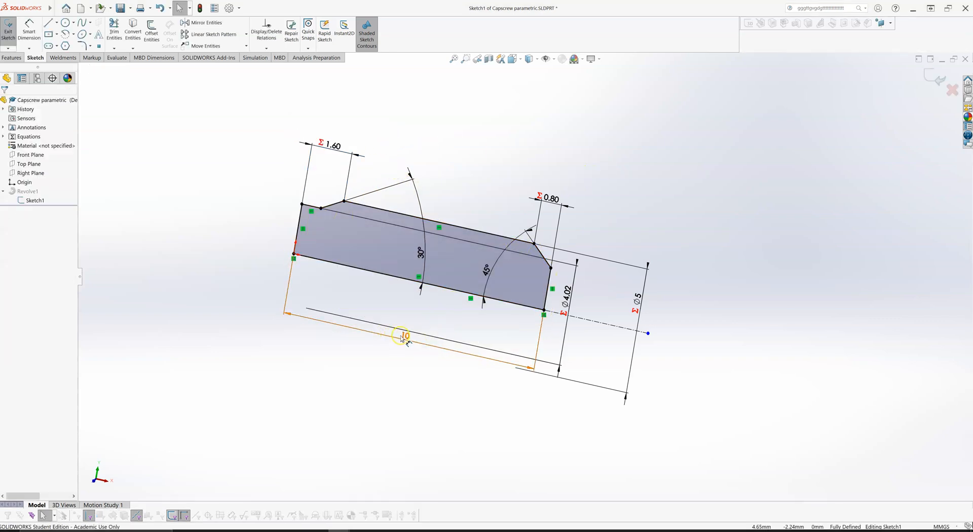
# Move the shank's 10 mm length dimension further from the profile, link it to a new global variable named L, and exit the sketch.
pyautogui.moveTo(406, 339); pyautogui.dragTo(404, 357)
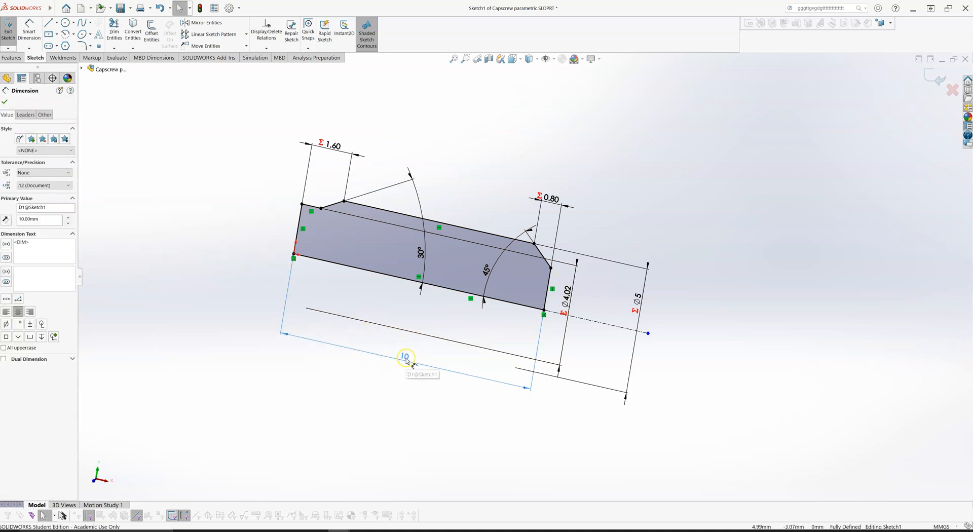
pyautogui.doubleClick(405, 358)
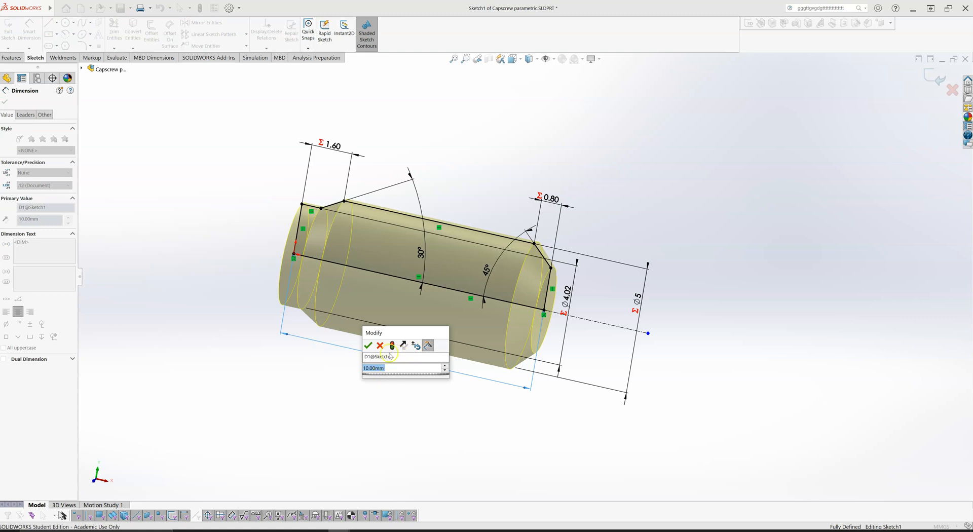
pyautogui.write('=')
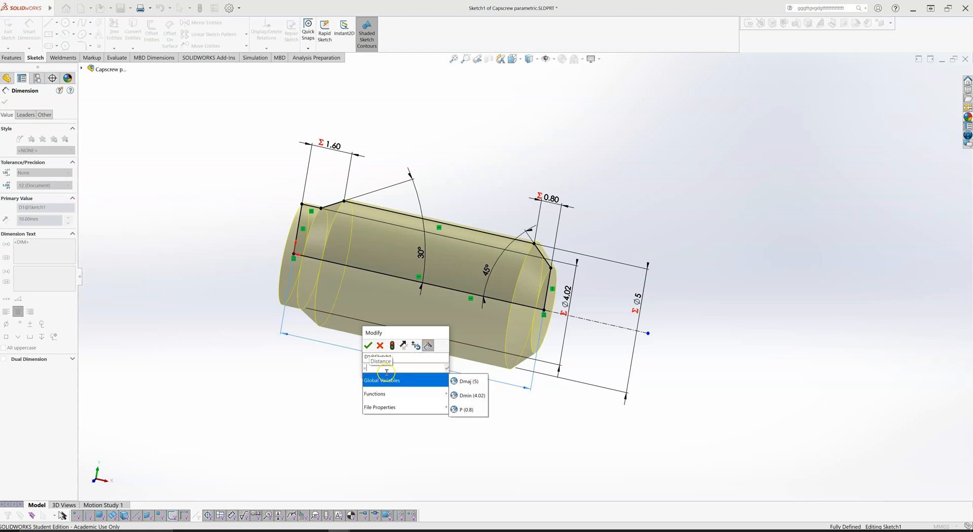
pyautogui.write('l')
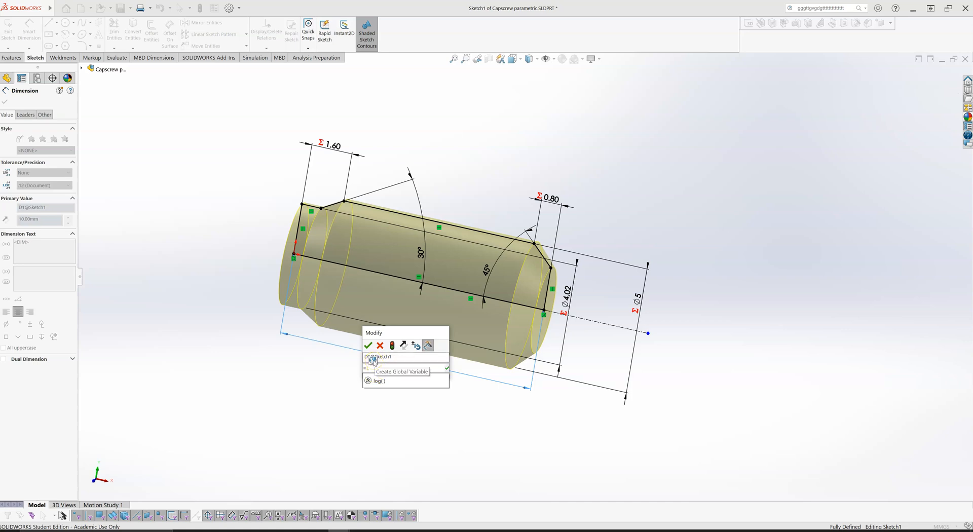
pyautogui.click(393, 356)
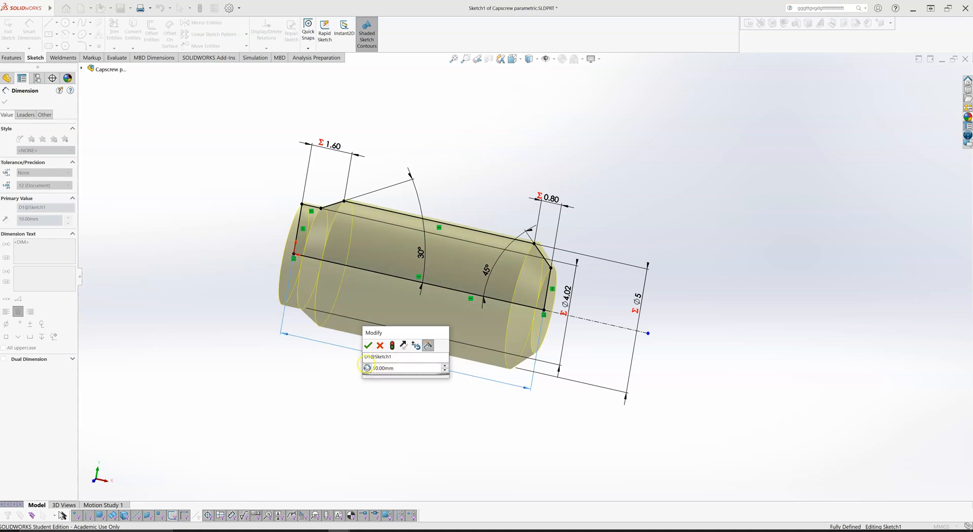
pyautogui.click(368, 345)
pyautogui.click(462, 398)
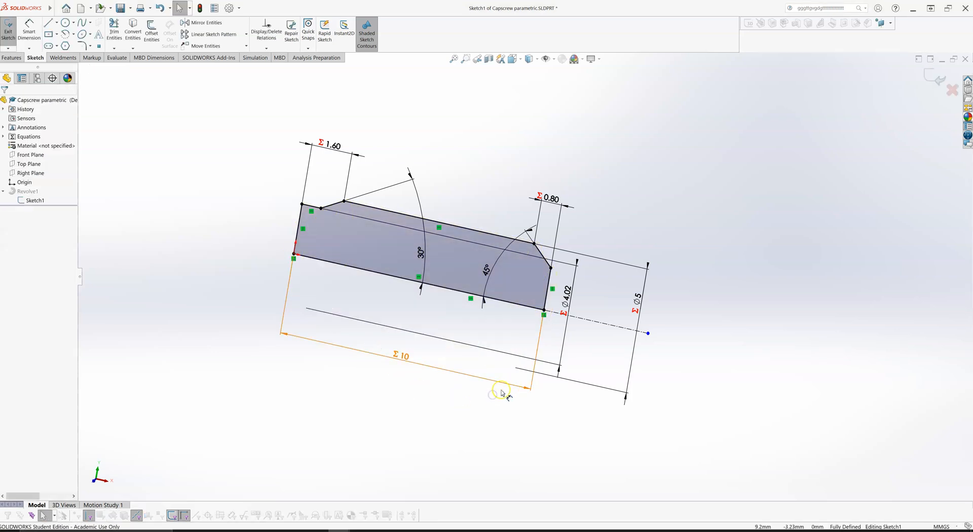
pyautogui.scroll(2, 656, 259)
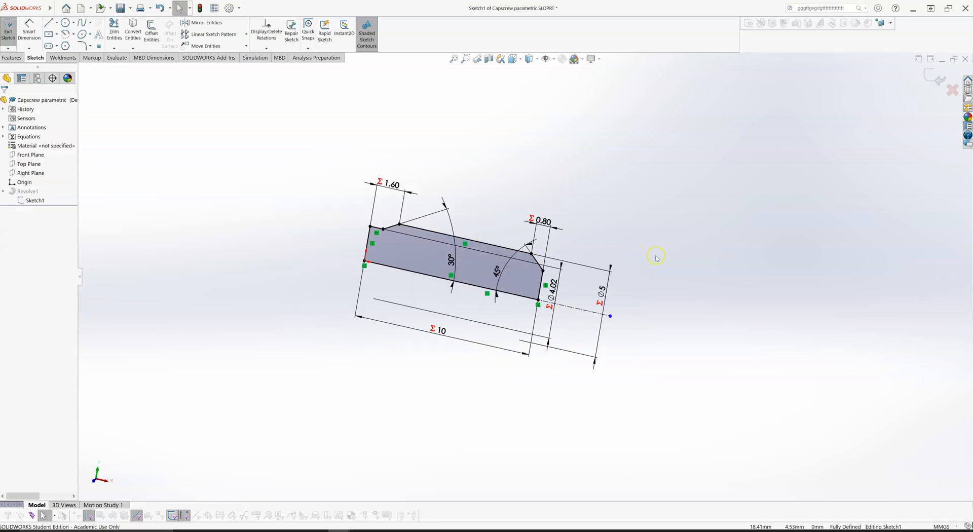
pyautogui.click(938, 79)
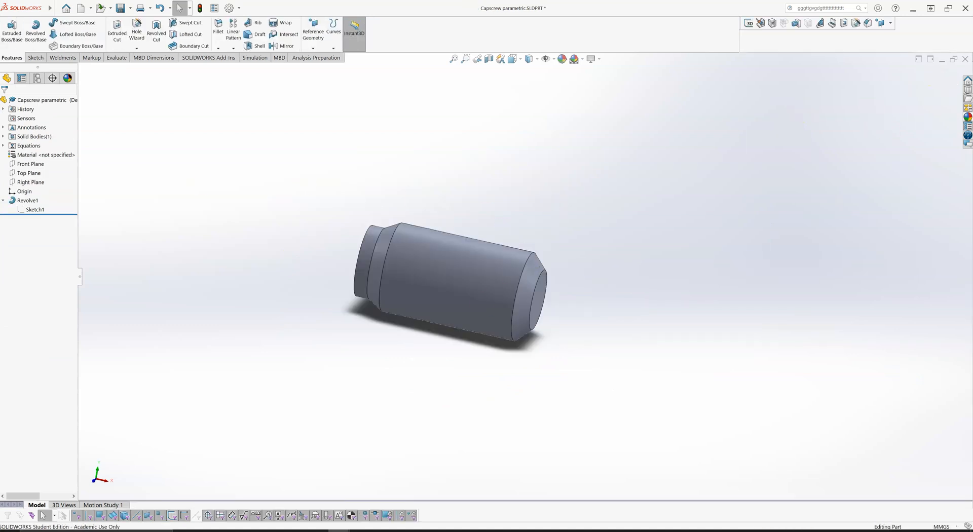
# Set the global variable Dmaj to 6 in the equations manager and apply it to the part.
pyautogui.click(3, 145)
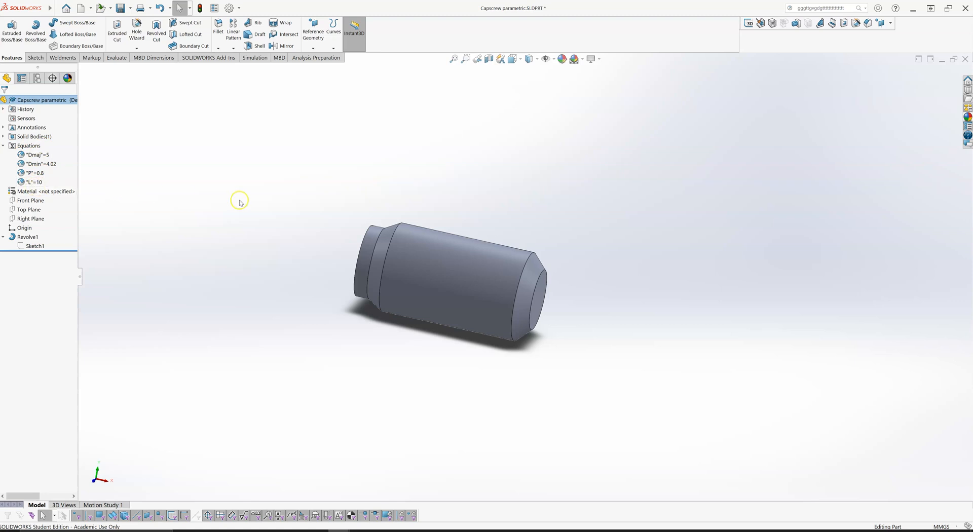
pyautogui.rightClick(41, 154)
pyautogui.click(86, 161)
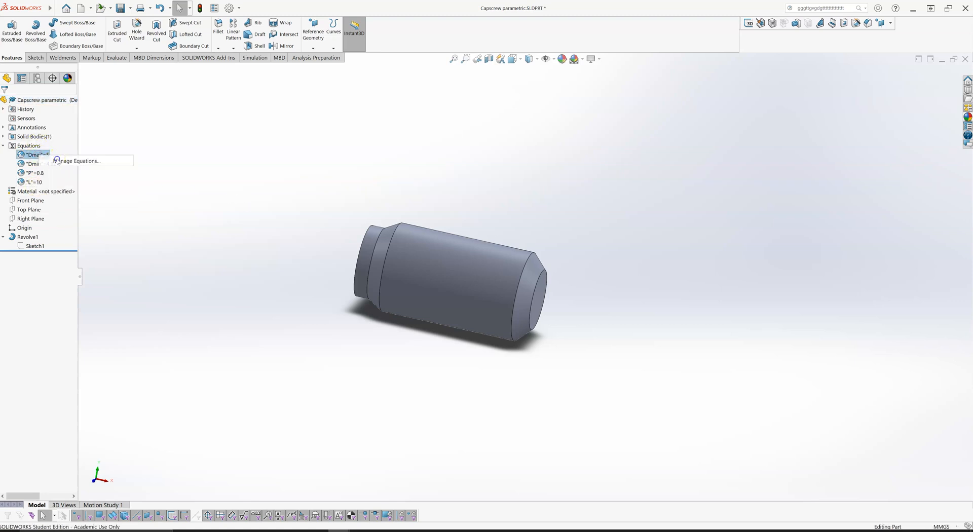
pyautogui.click(125, 56)
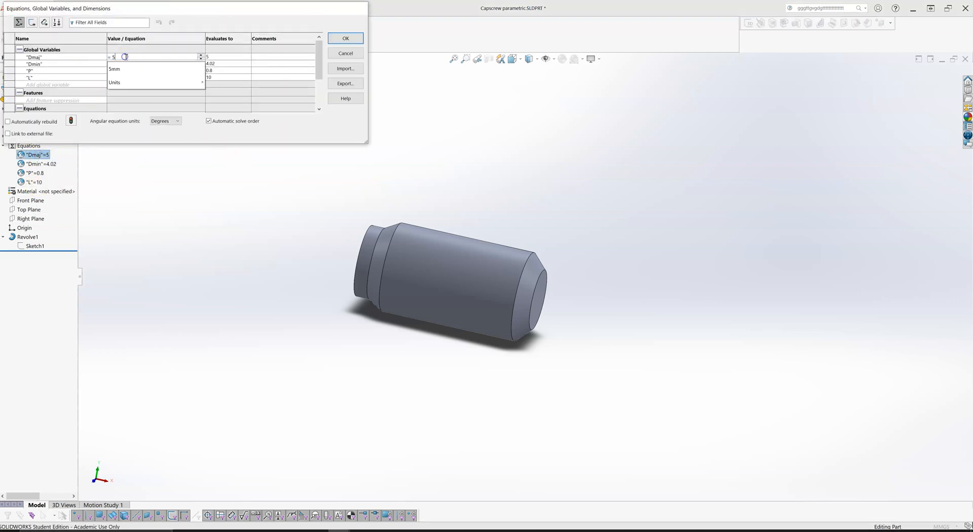
pyautogui.press('BackSpace')
pyautogui.write('6')
pyautogui.click(134, 71)
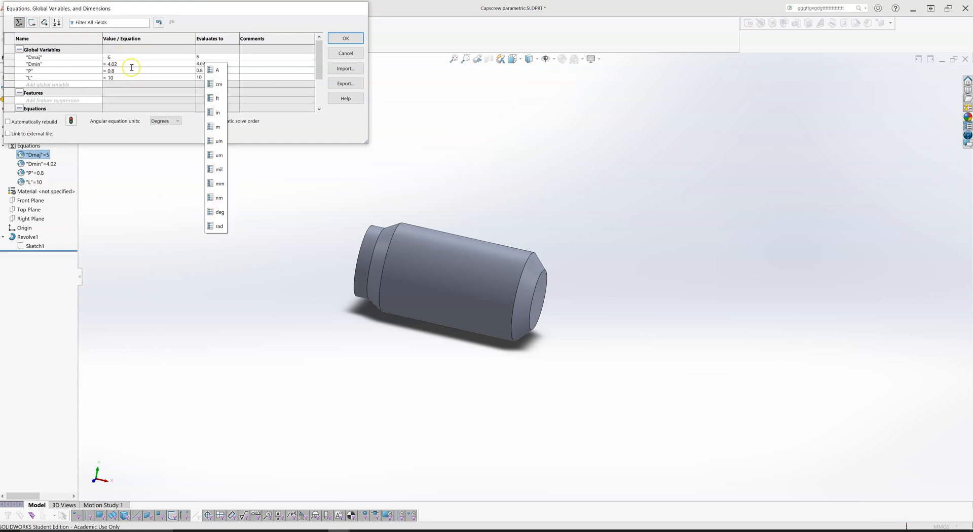
pyautogui.press('Return')
pyautogui.press('Return')
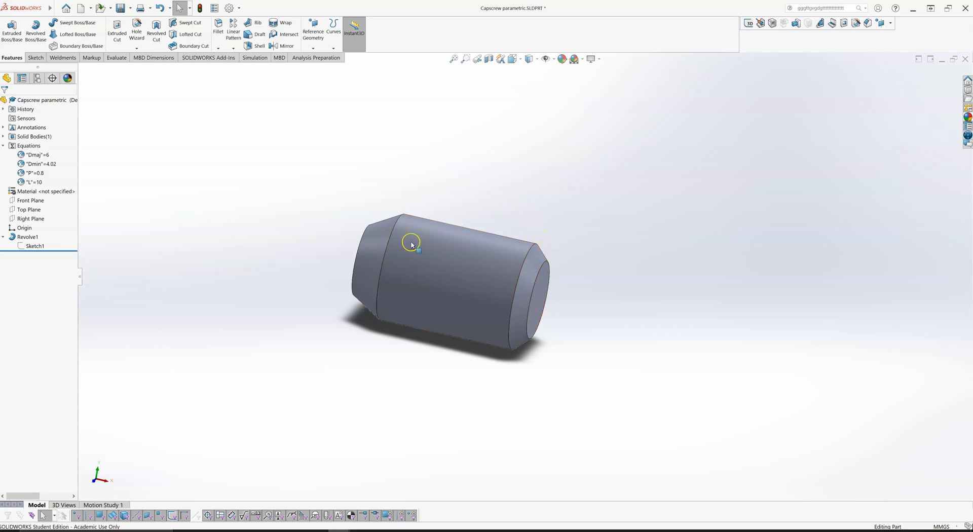
# Set the global variable Dmin to 4.77 in the equations manager and inspect the rebuilt shank.
pyautogui.rightClick(32, 158)
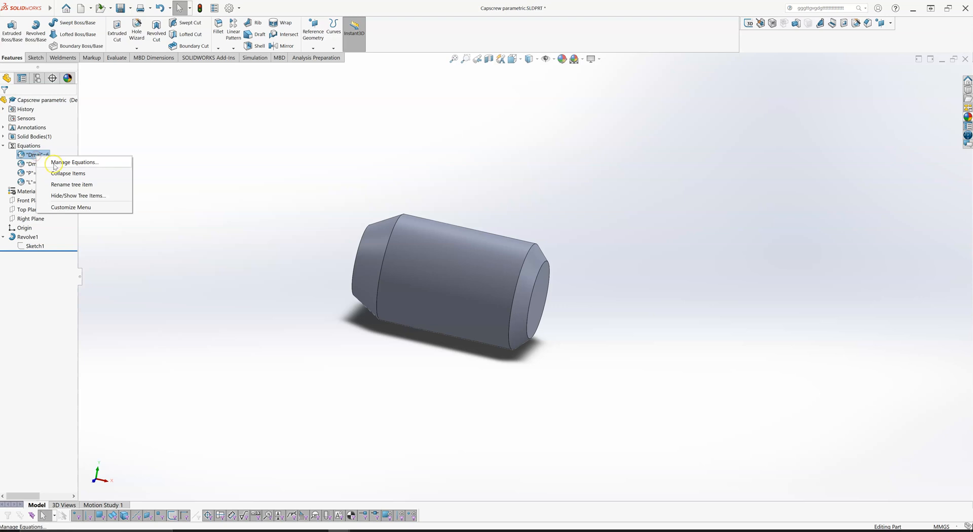
pyautogui.press('Escape')
pyautogui.click(38, 163)
pyautogui.rightClick(38, 164)
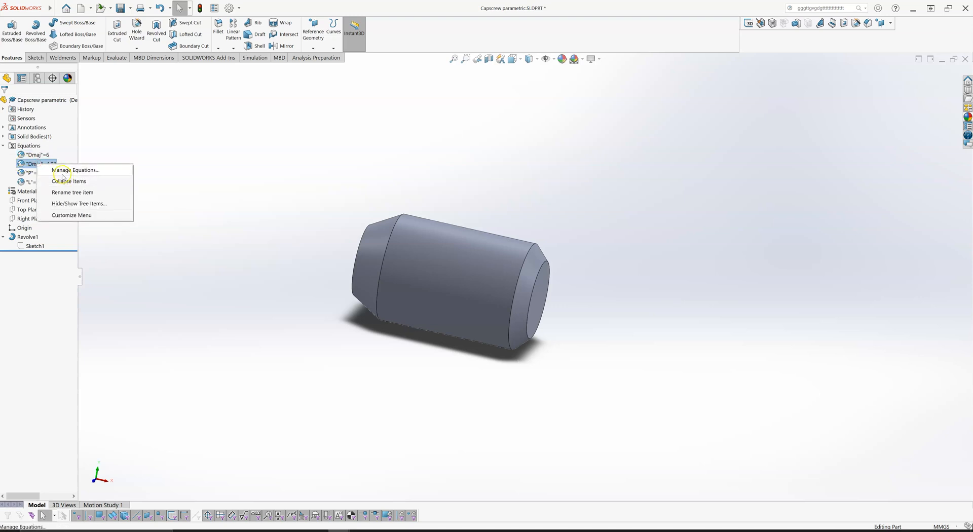
pyautogui.click(70, 169)
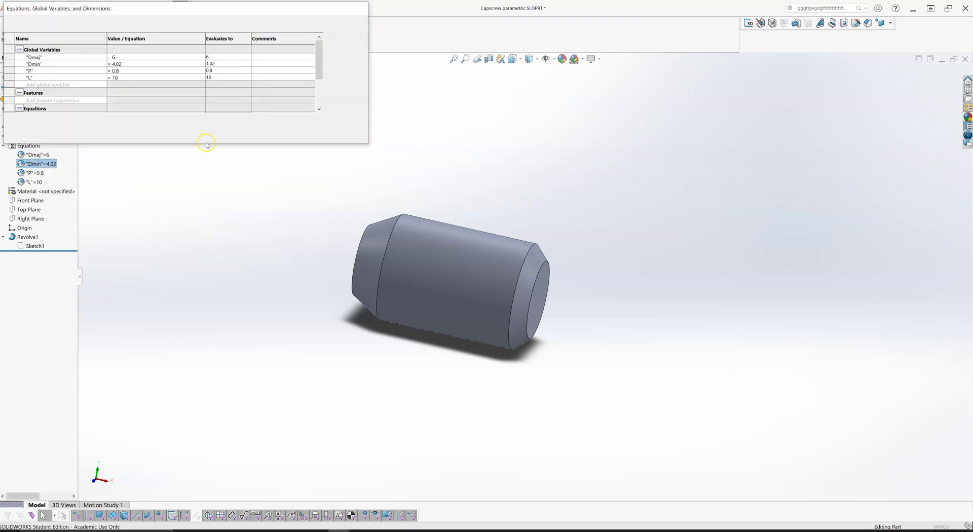
pyautogui.click(127, 64)
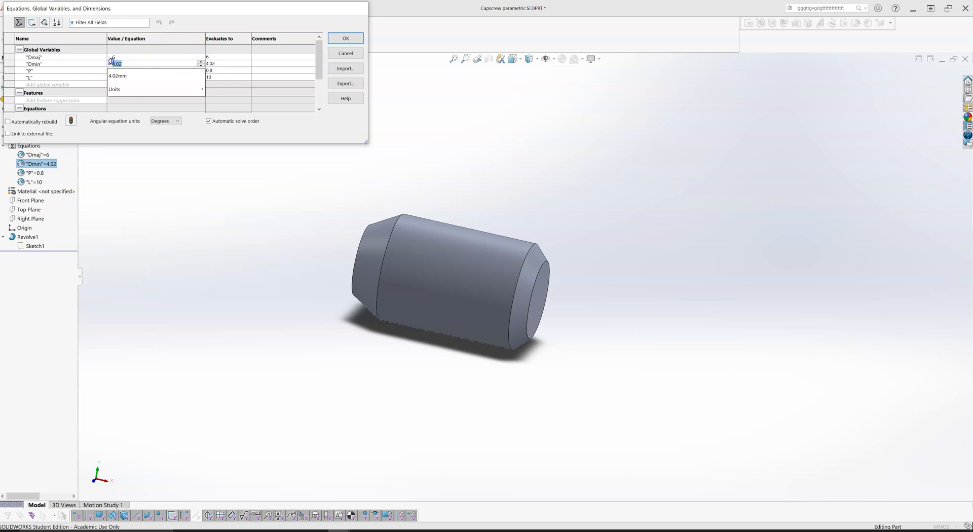
pyautogui.doubleClick(132, 62)
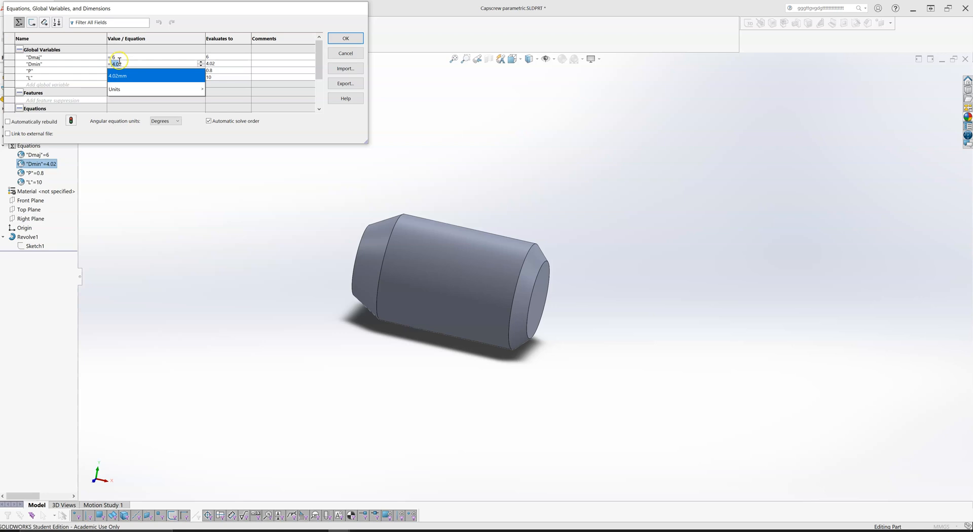
pyautogui.write('4.77')
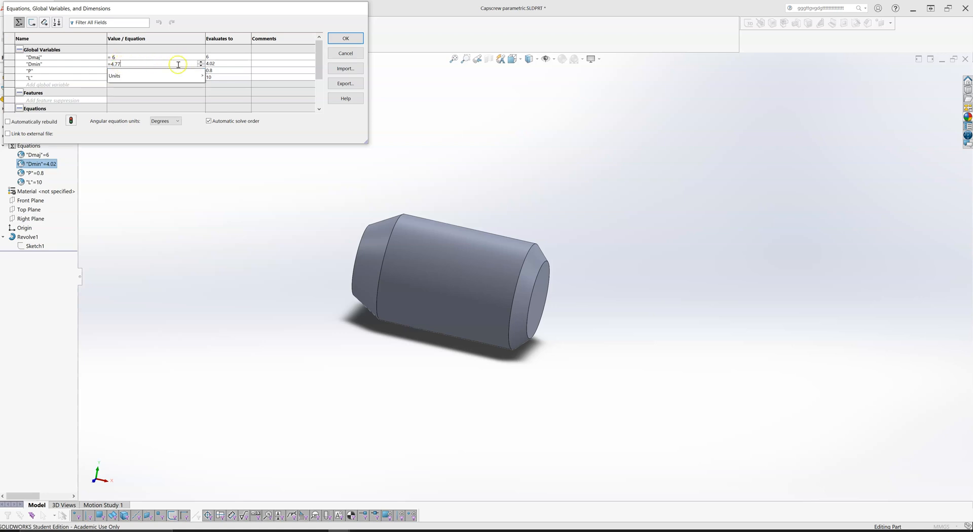
pyautogui.press('Return')
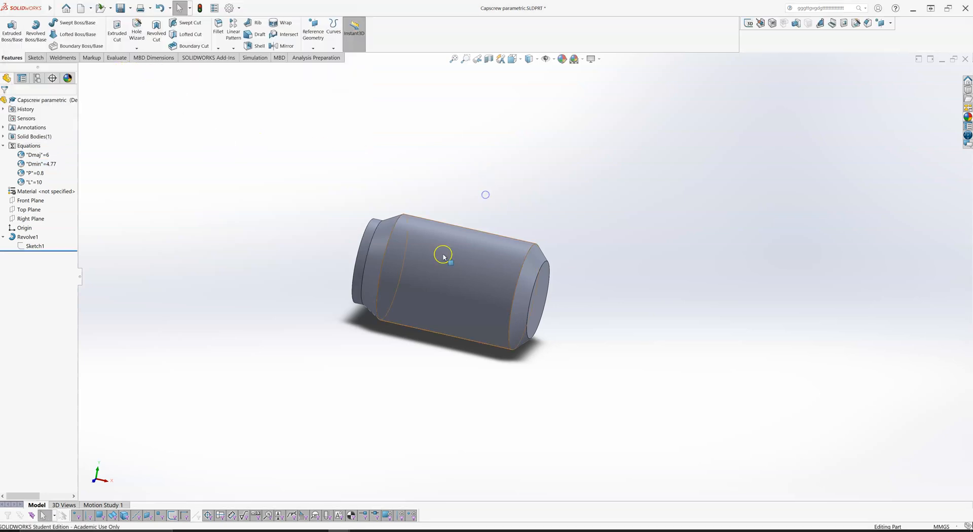
pyautogui.scroll(-2, 506, 247)
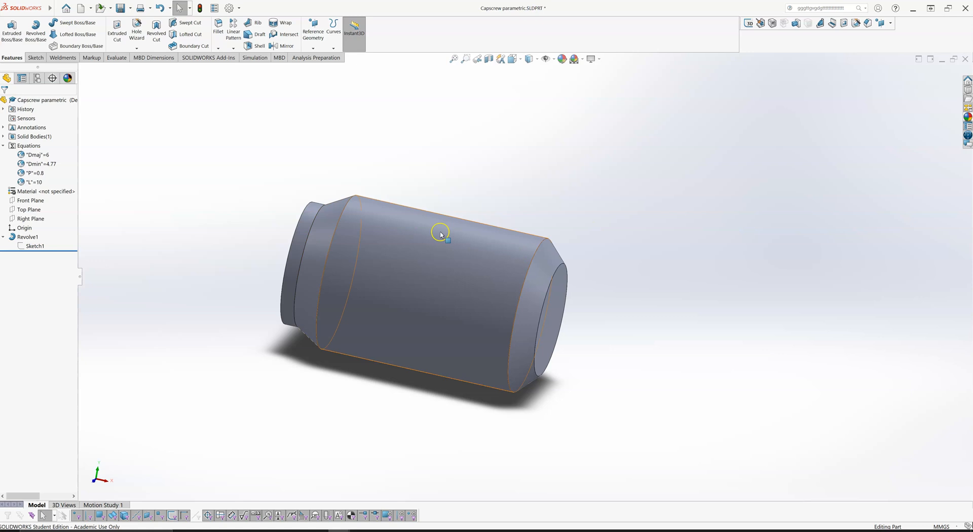
pyautogui.scroll(2, 437, 252)
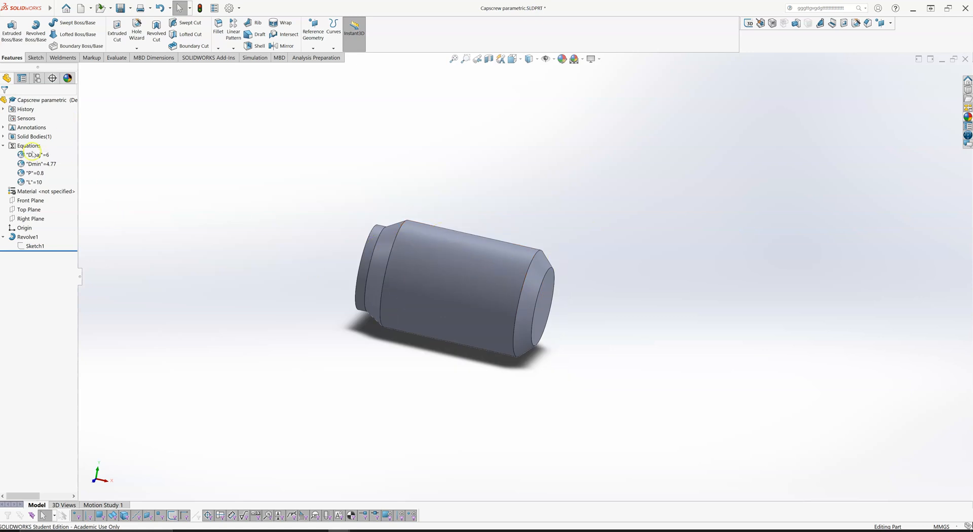